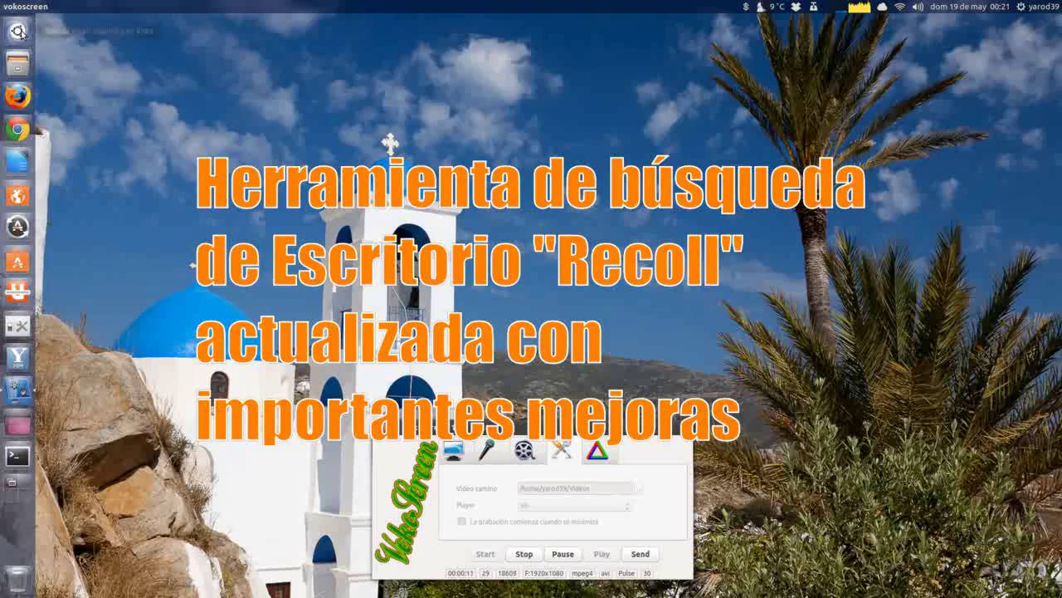
Launch the Recoll desktop search application and move its window away from the screen corner.
left_click(25, 32)
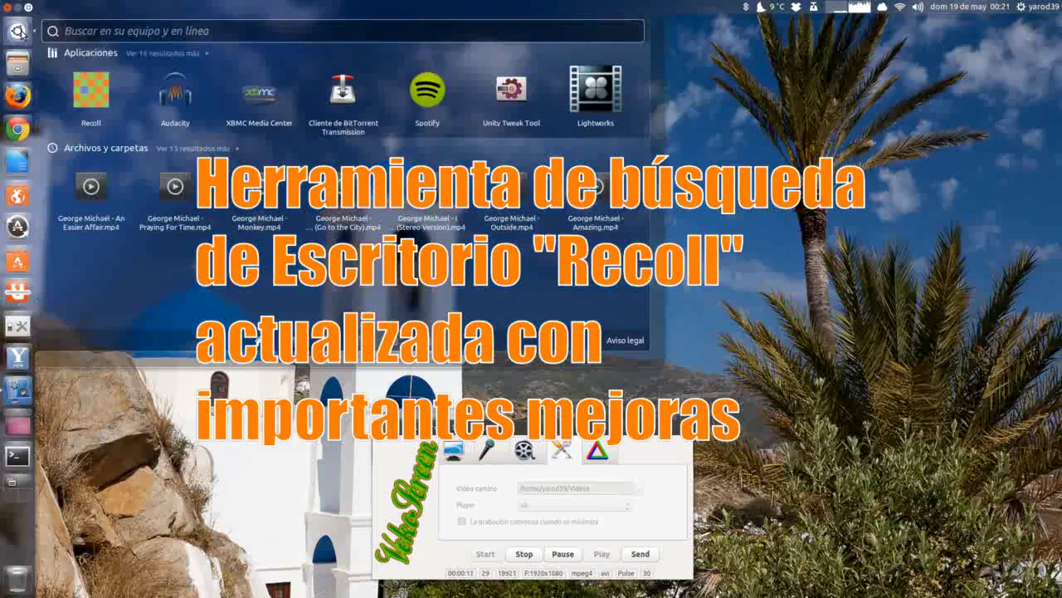
left_click(91, 89)
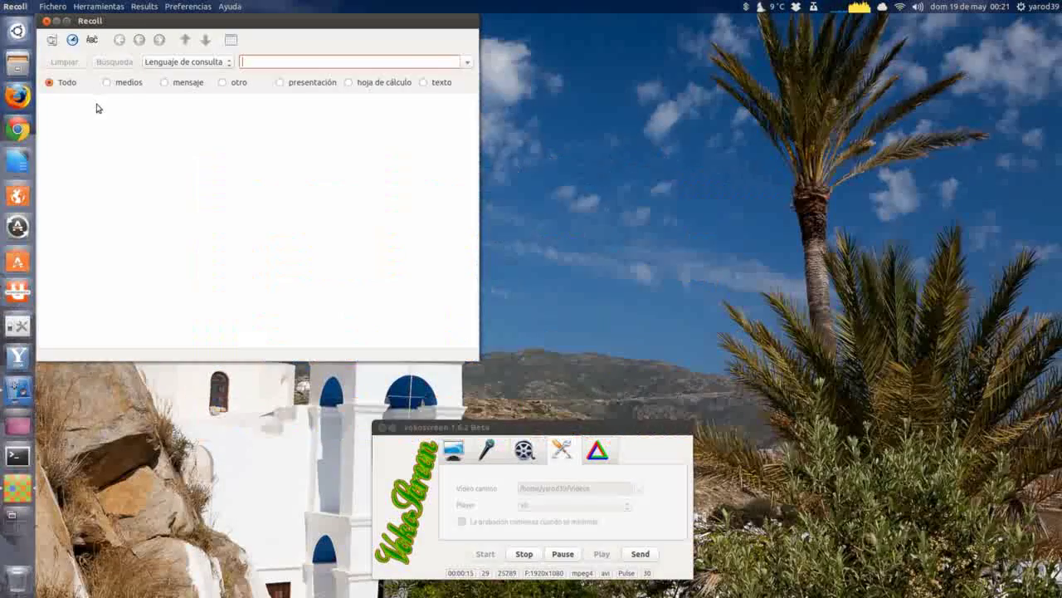
left_click_drag(162, 24, 419, 59)
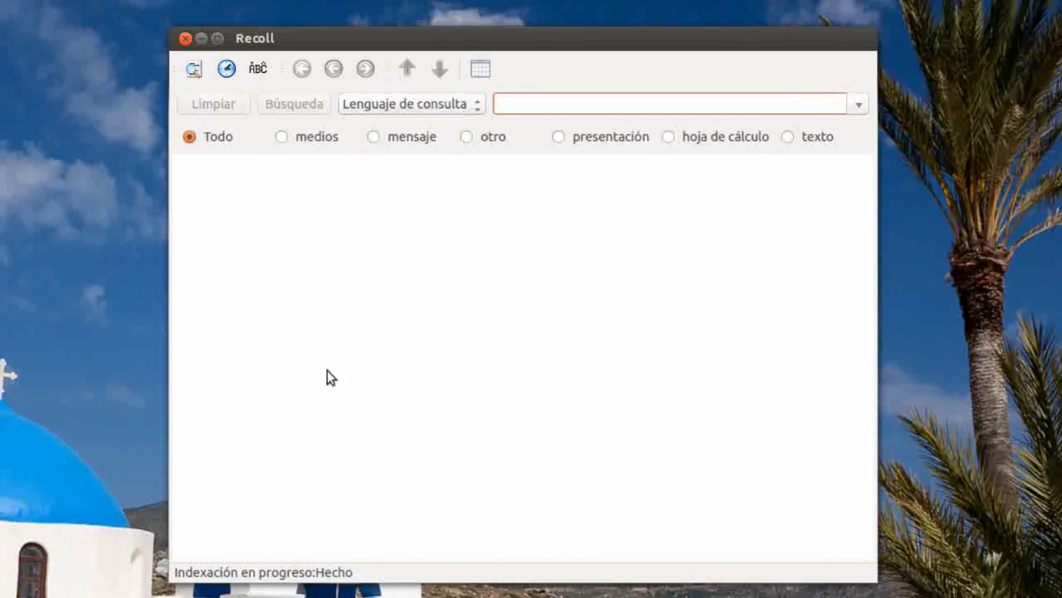
Review the search modes, keeping Lenguaje de consulta, and try each document category filter from medios to texto before returning to Todo.
left_click(476, 109)
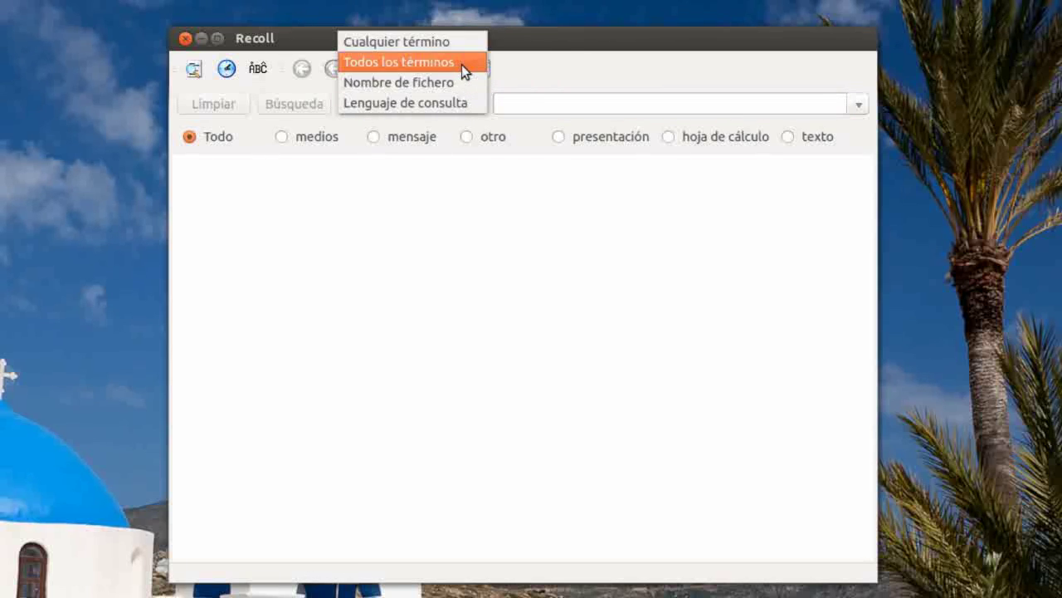
left_click(462, 101)
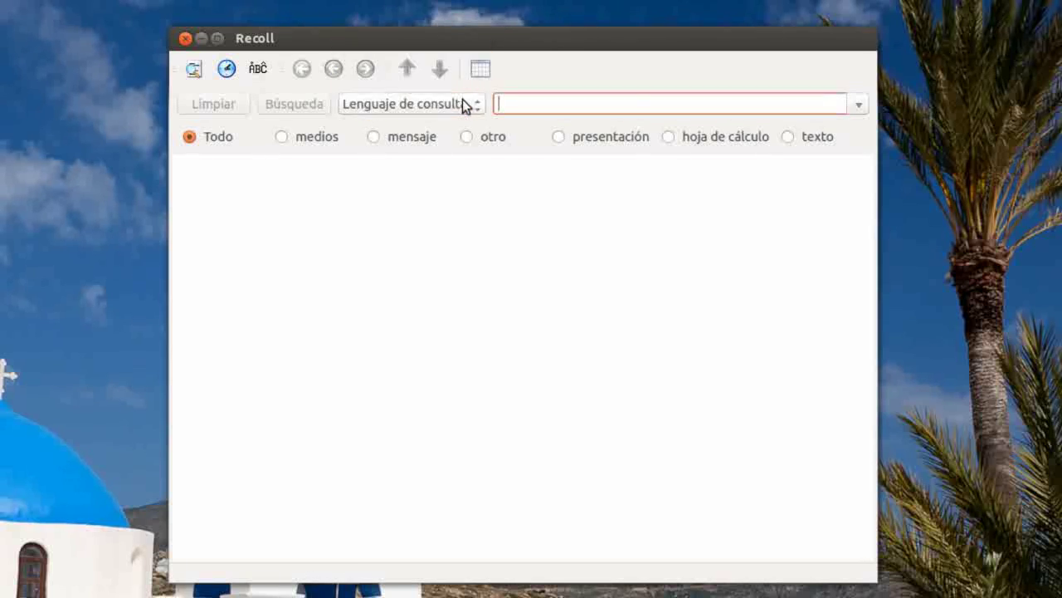
left_click(310, 137)
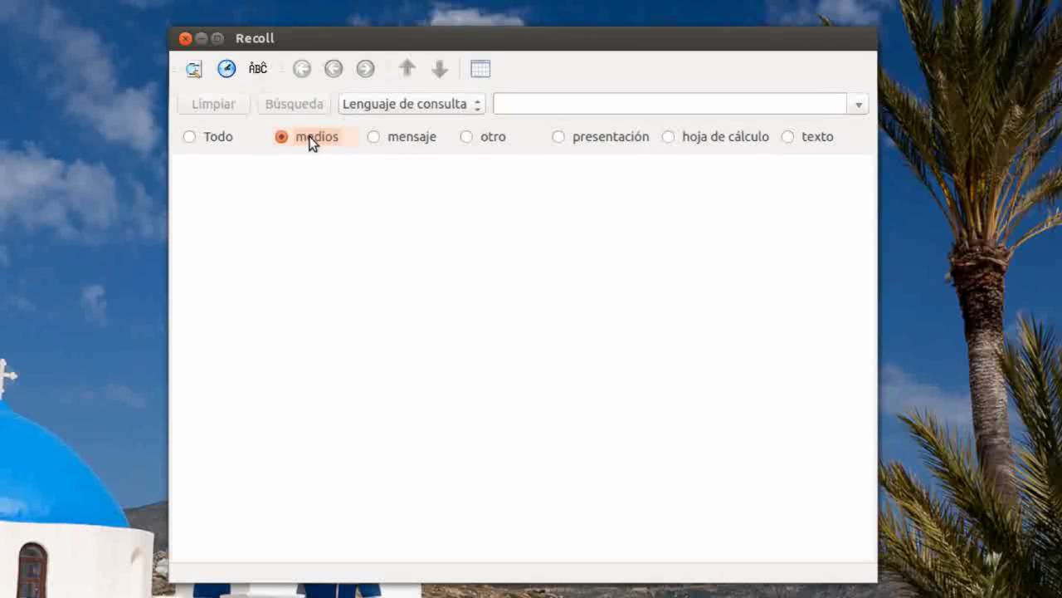
left_click(406, 138)
left_click(490, 138)
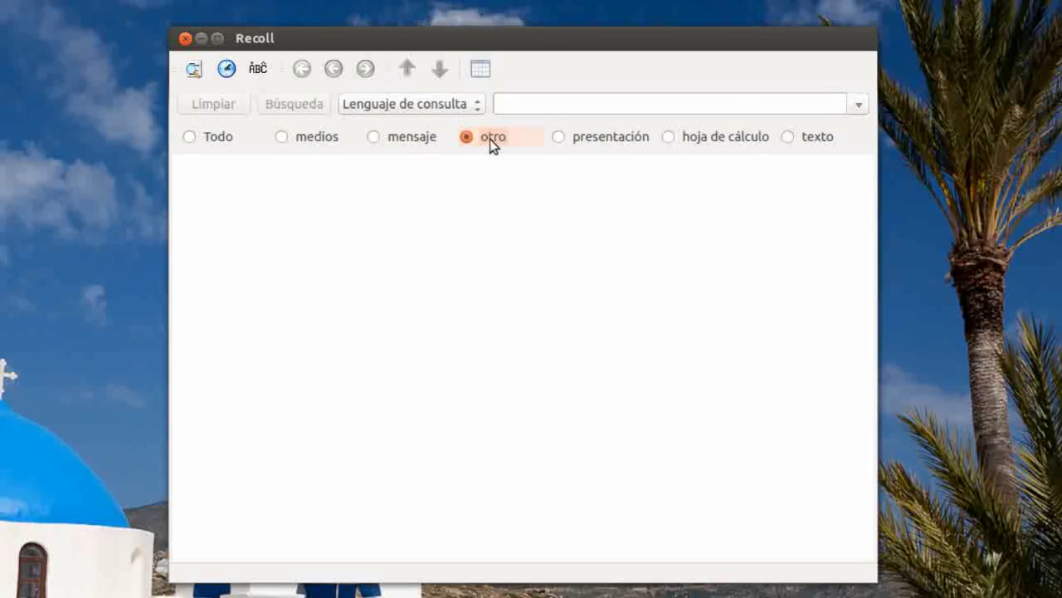
left_click(583, 140)
left_click(701, 140)
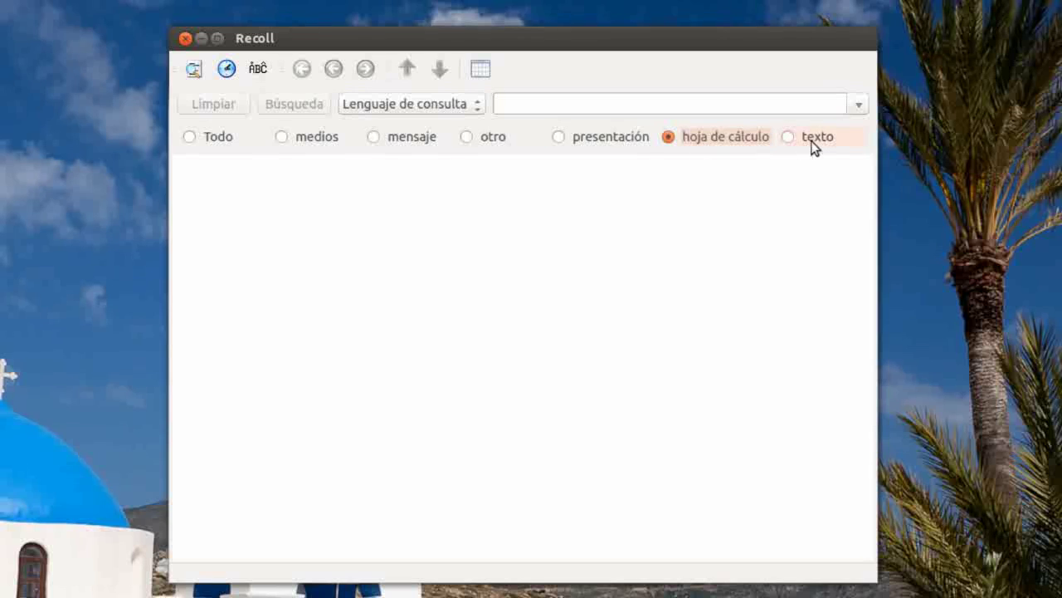
left_click(811, 142)
left_click(213, 137)
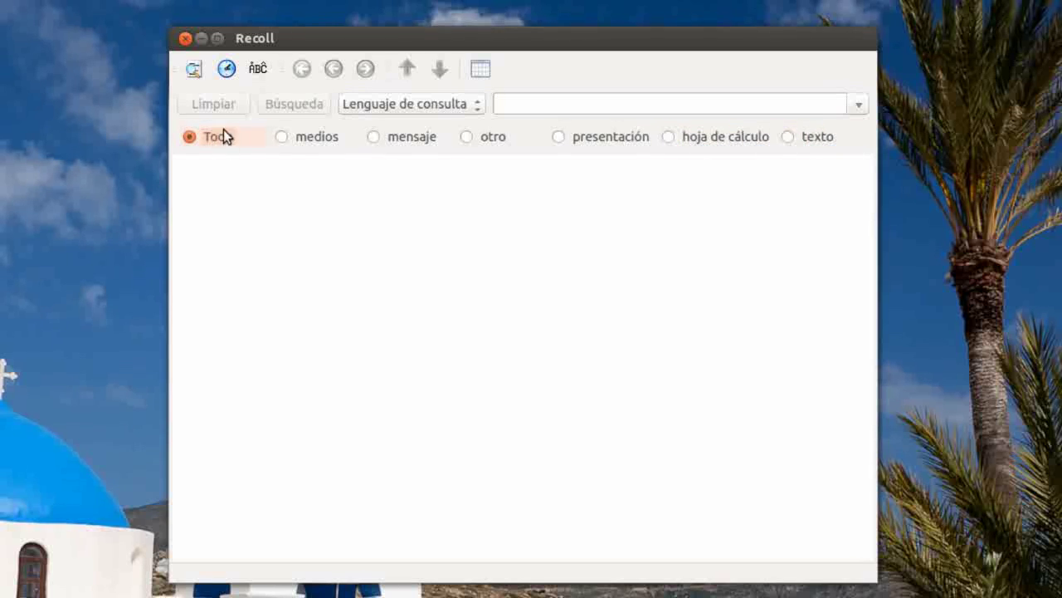
Examine the search clauses and the filter options of the advanced search, and close it.
left_click(193, 70)
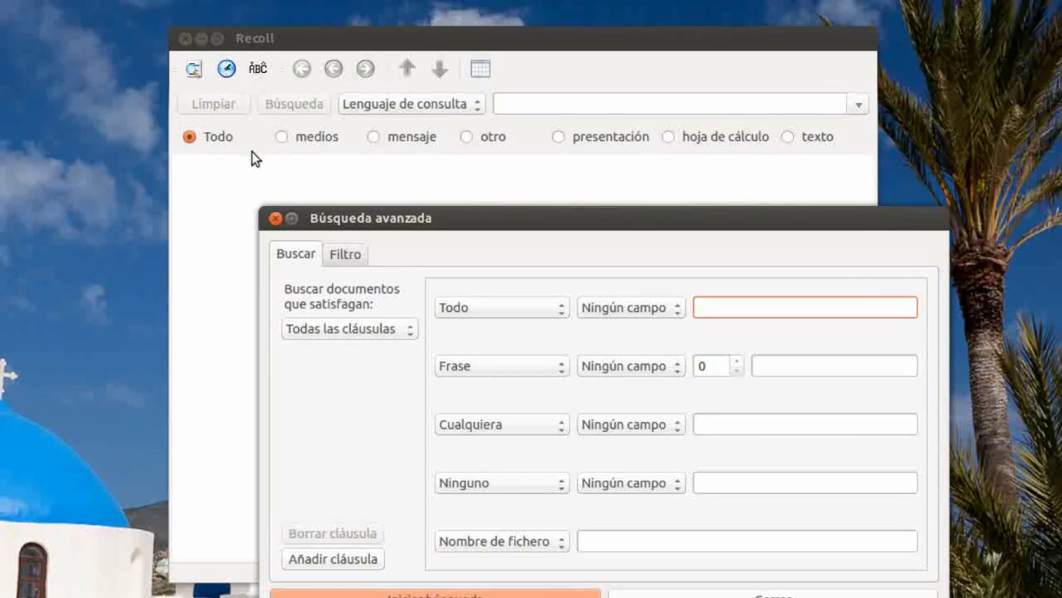
left_click(345, 255)
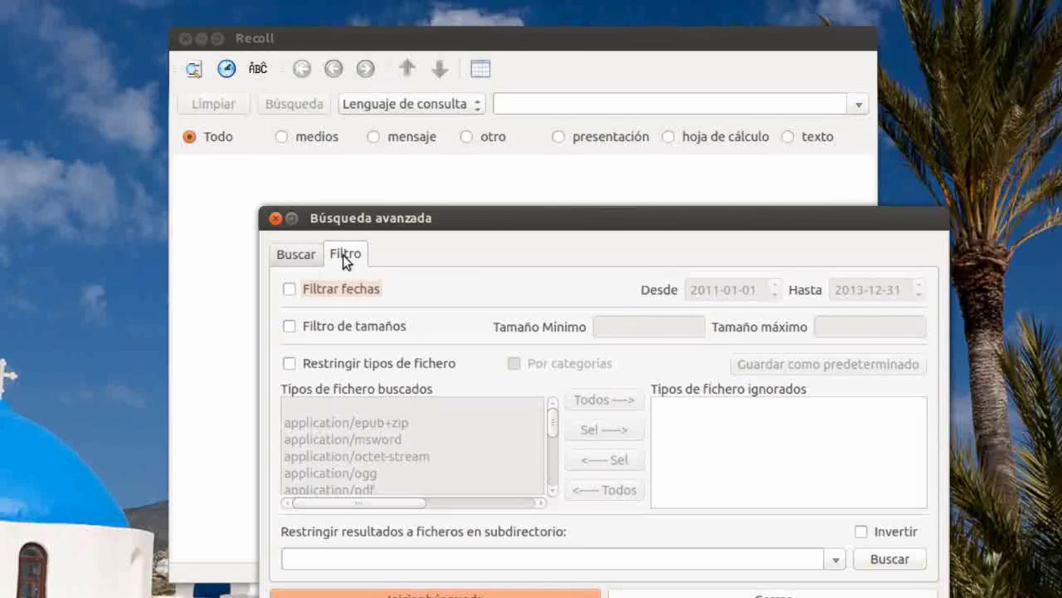
left_click(294, 253)
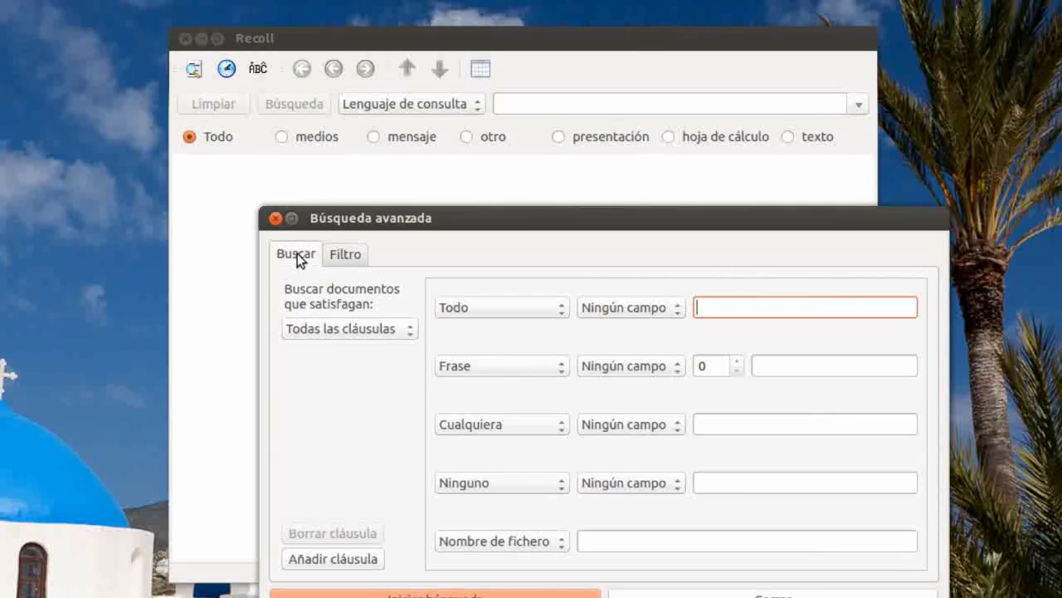
left_click(275, 218)
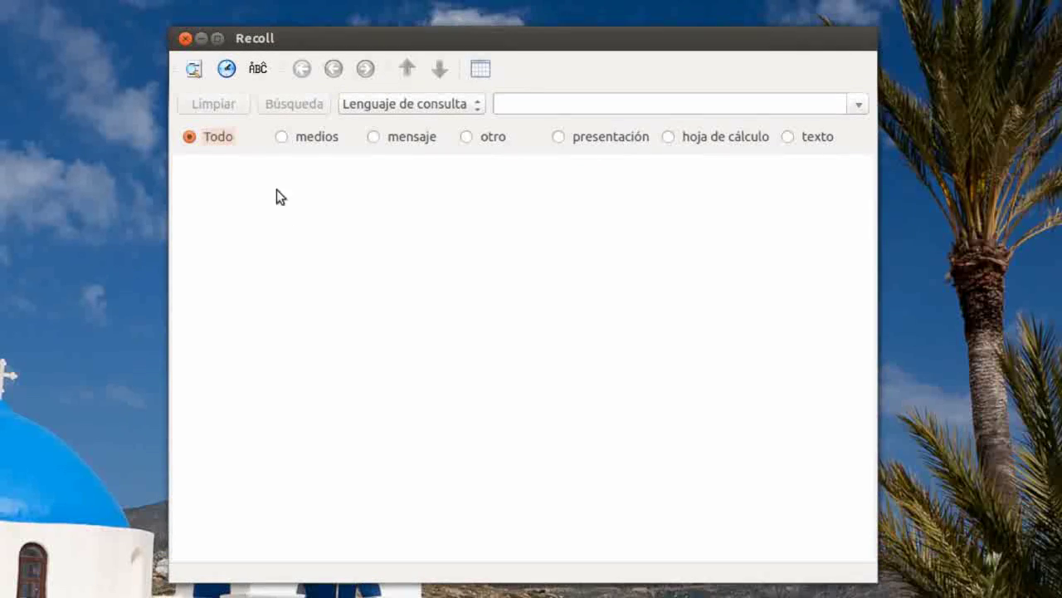
Show the document history and examine the term explorer's matching modes, keeping Comodines and closing the explorer.
left_click(226, 76)
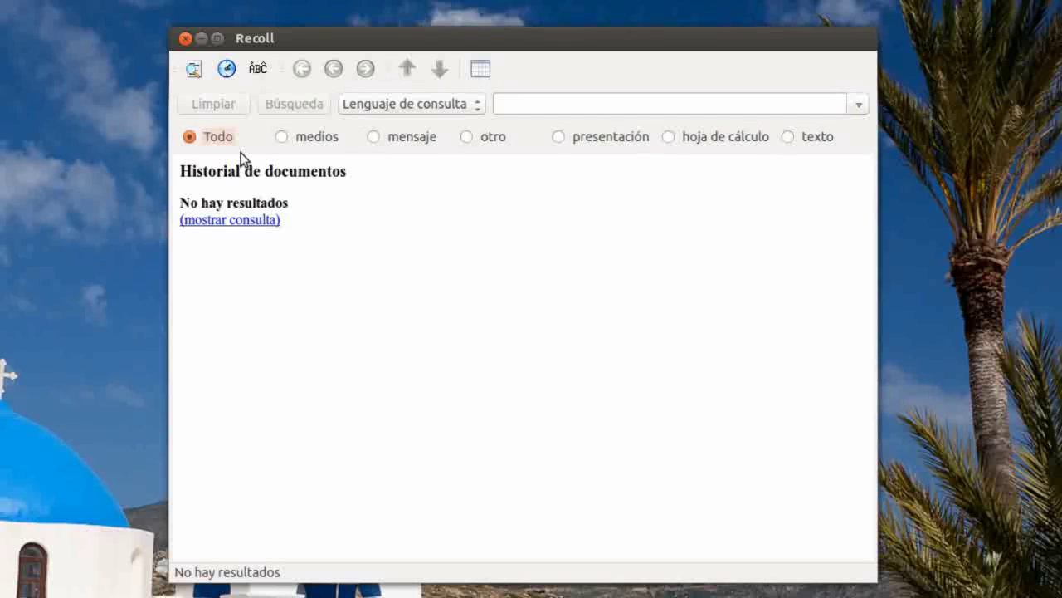
left_click(258, 69)
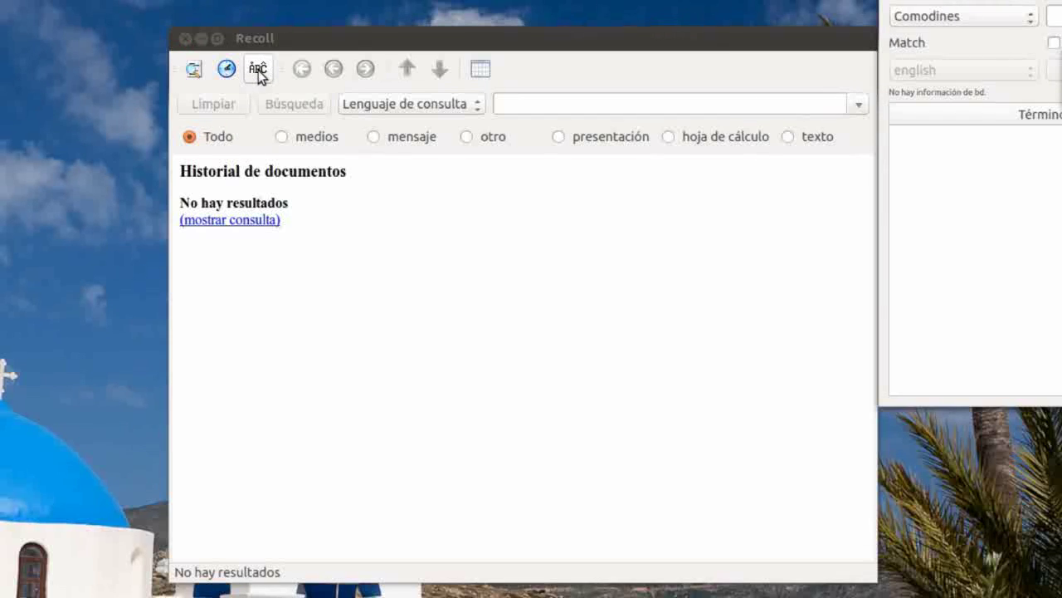
left_click_drag(996, 2, 484, 122)
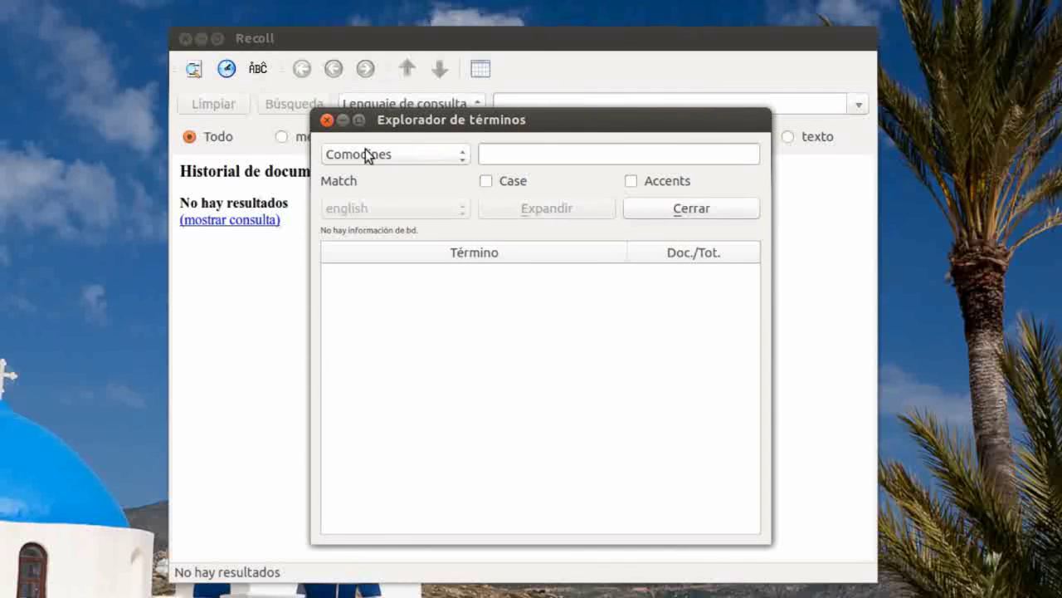
left_click(461, 154)
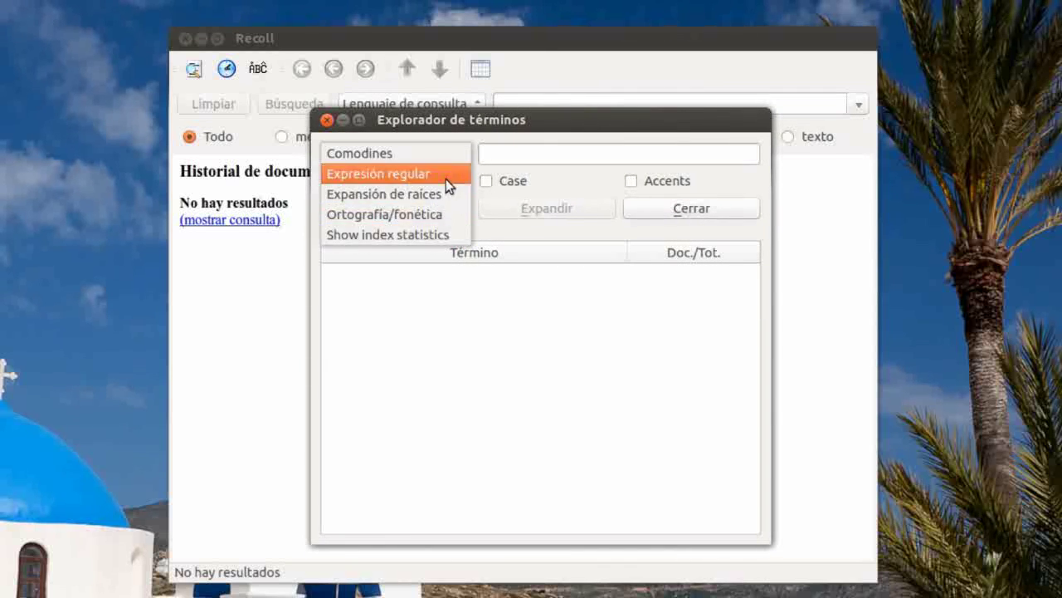
left_click(445, 156)
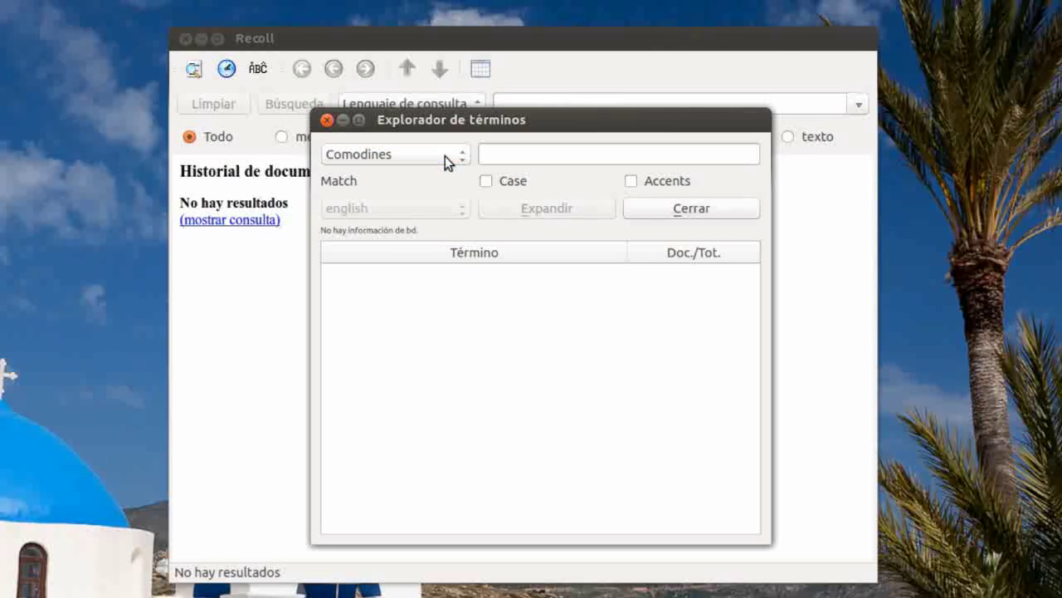
left_click(326, 120)
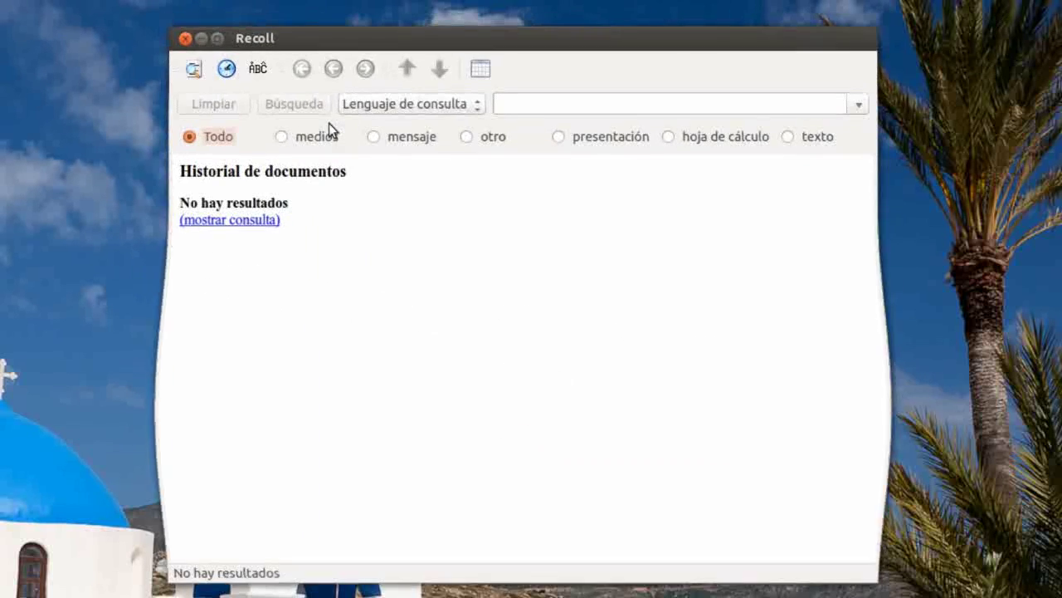
left_click(257, 73)
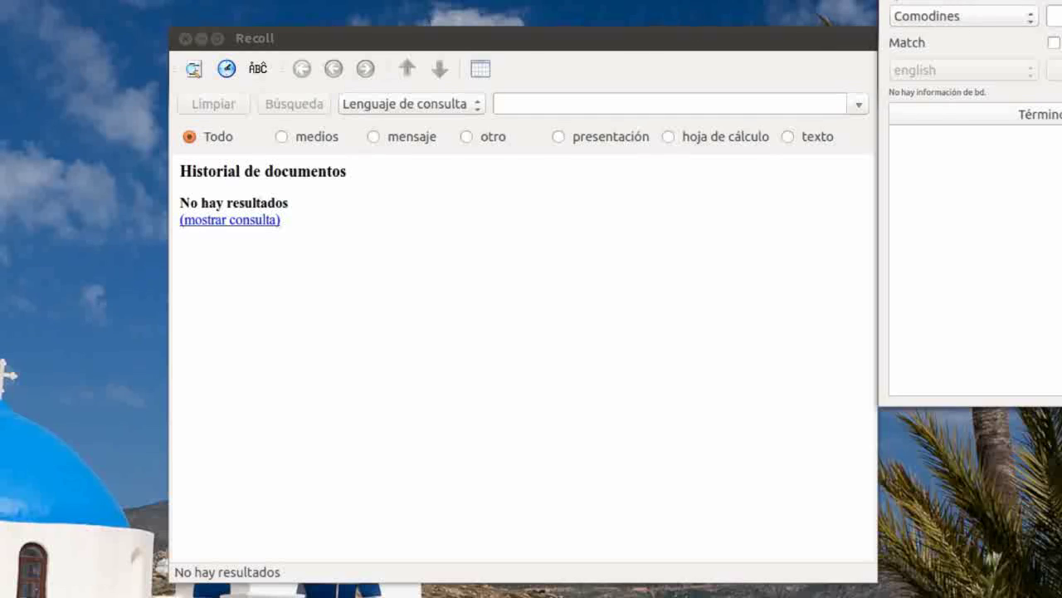
key("Escape")
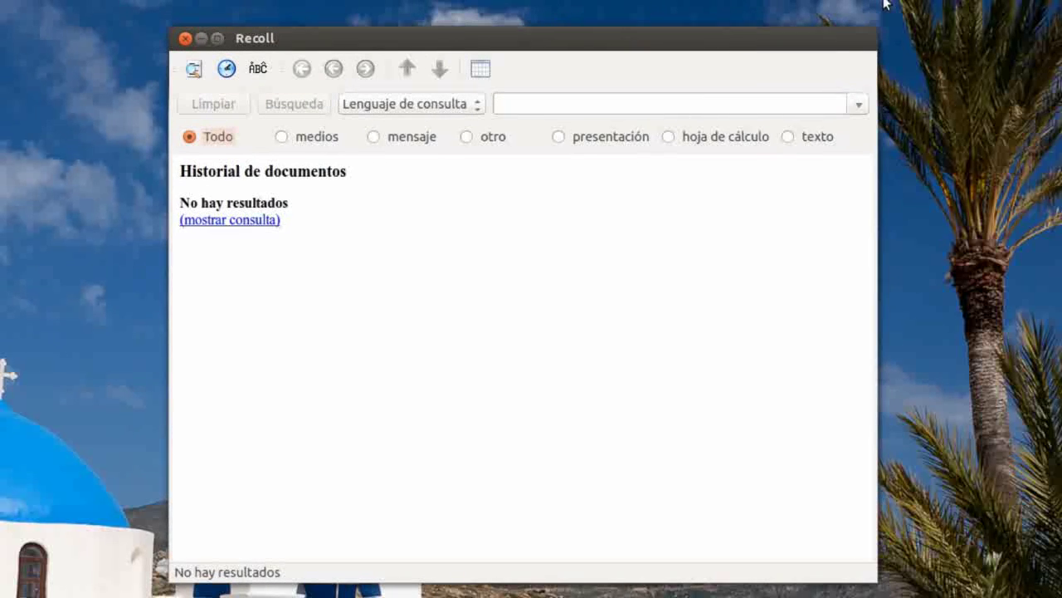
Search all categories for "video" and browse the first two pages of results.
left_click(522, 104)
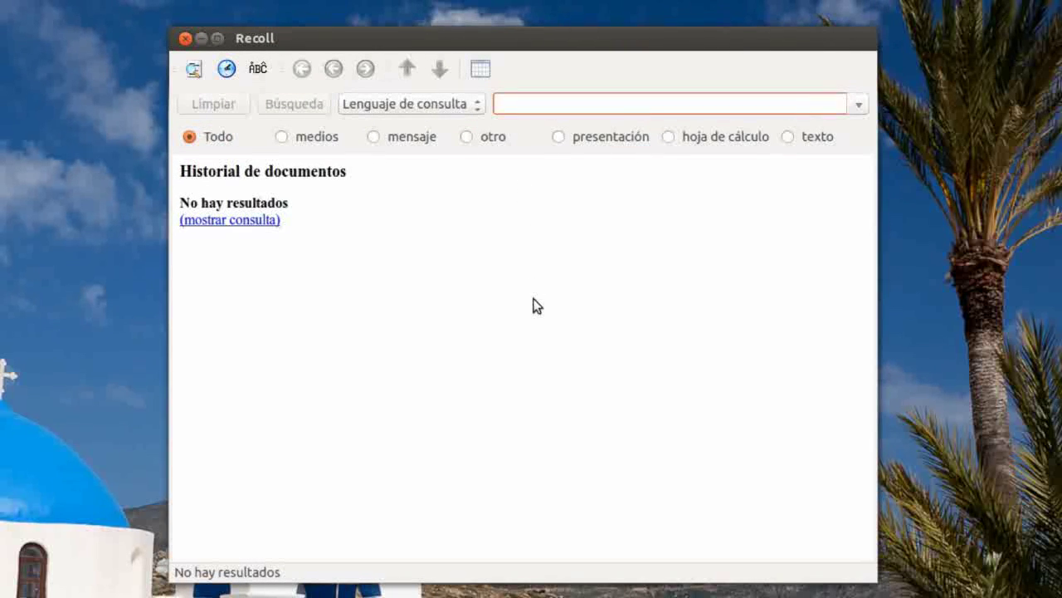
type("video")
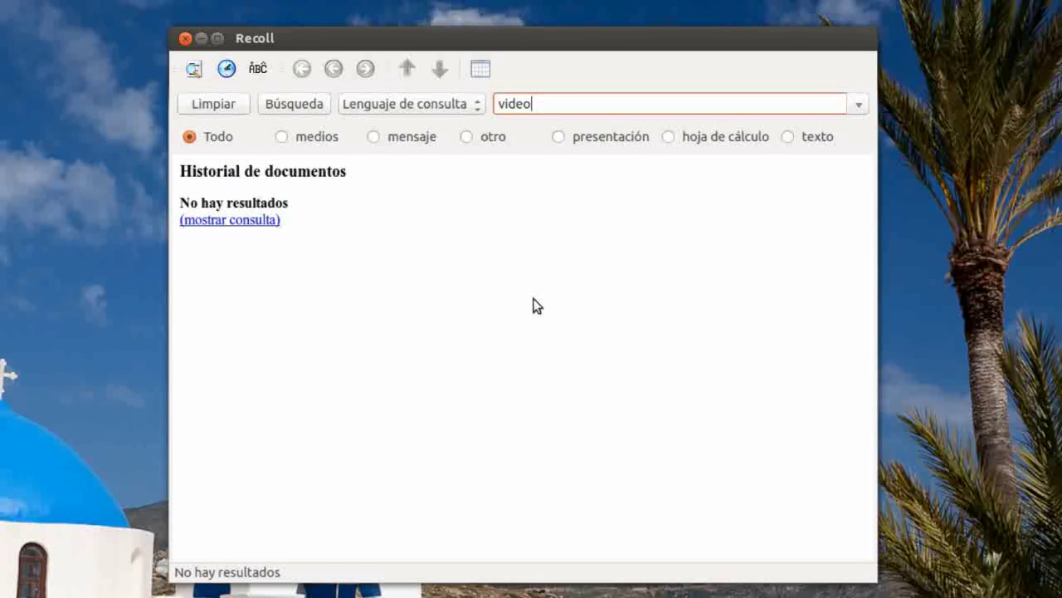
key("Return")
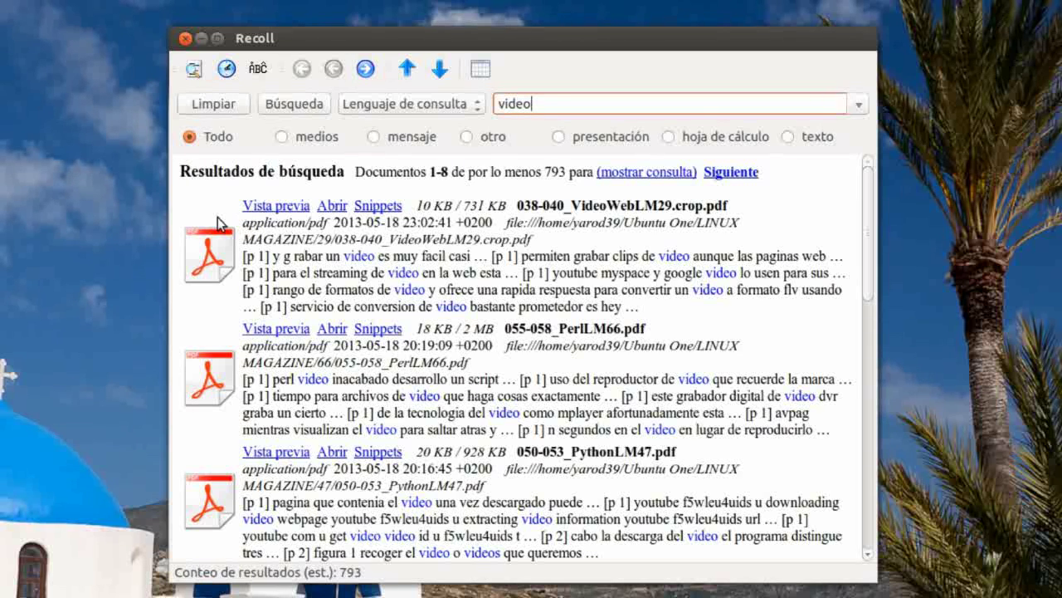
scroll(256, 227, "down", 5)
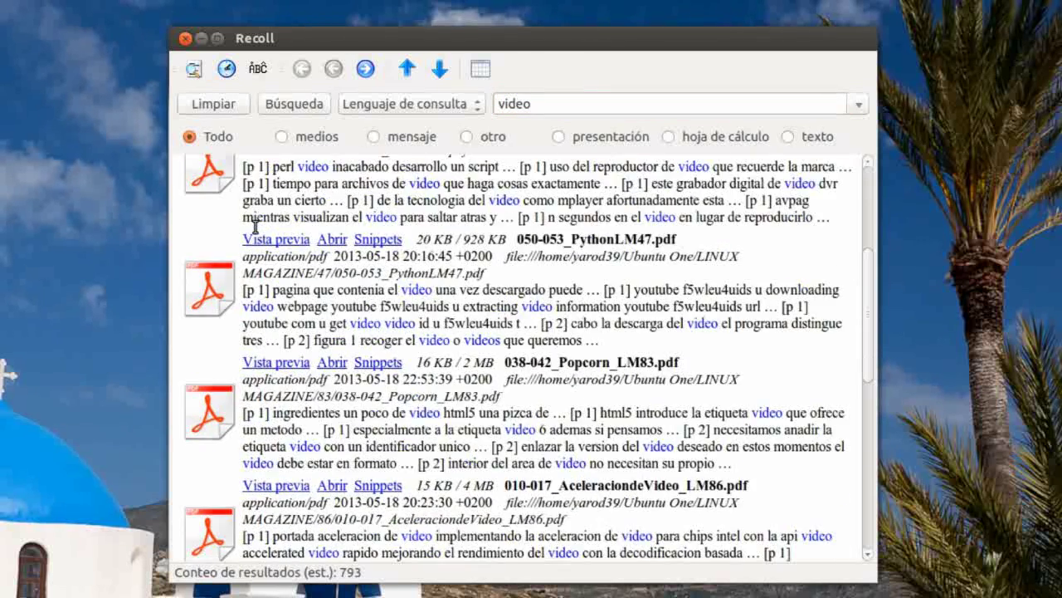
scroll(255, 227, "down", 5)
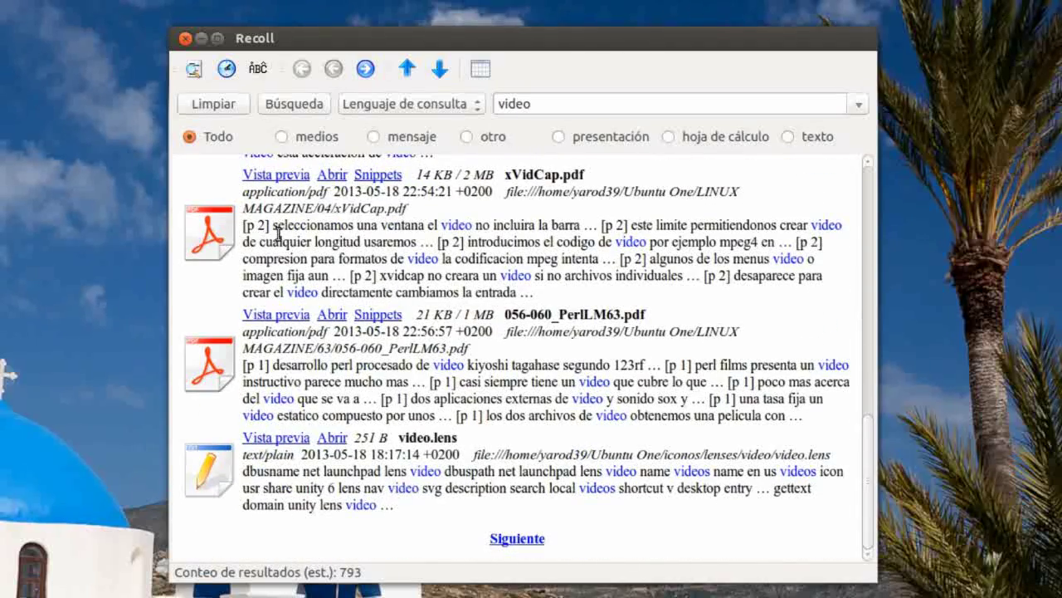
left_click(517, 538)
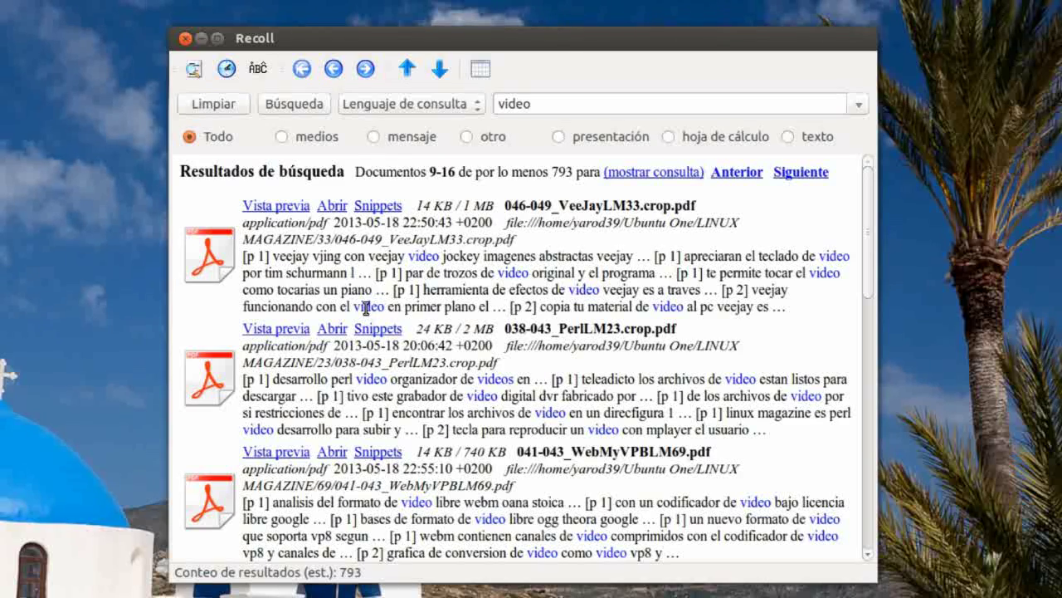
scroll(349, 316, "down", 6)
scroll(345, 319, "down", 6)
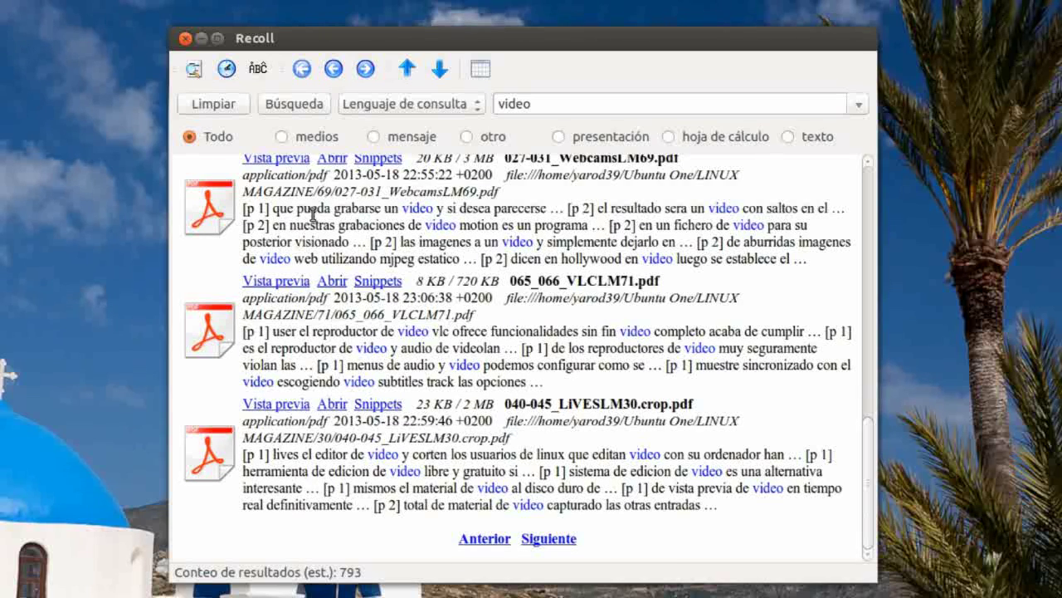
Clear the current search, search for "pdf" and browse the results on to the second page.
left_click(230, 104)
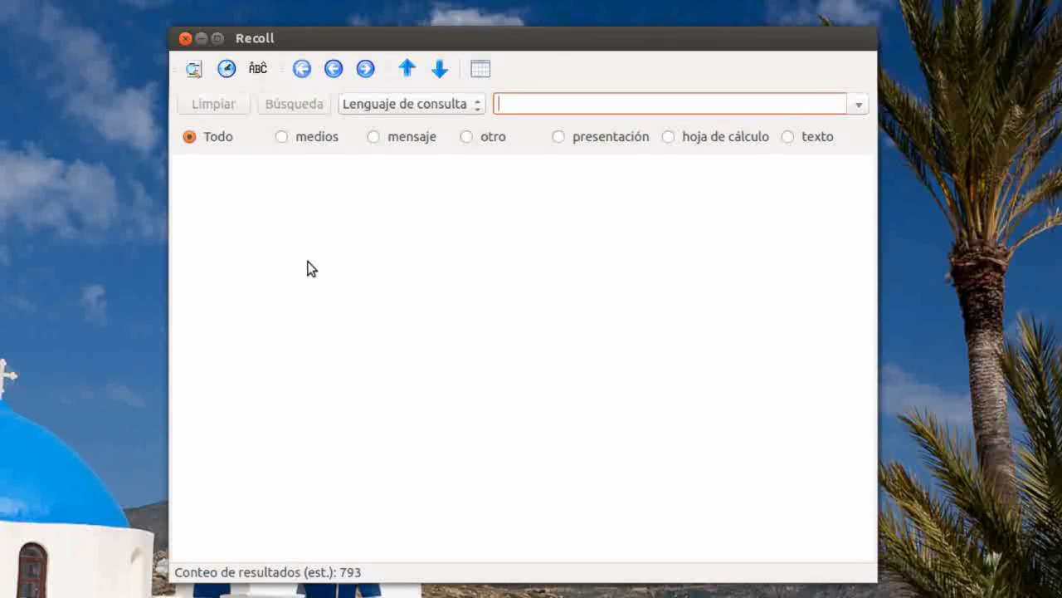
type("pdf")
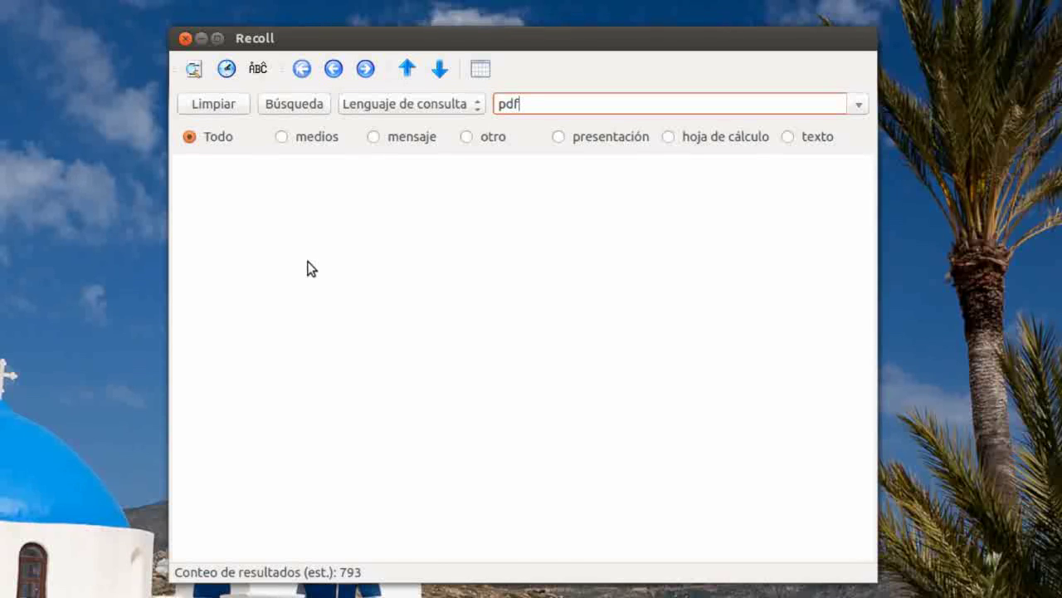
key("Return")
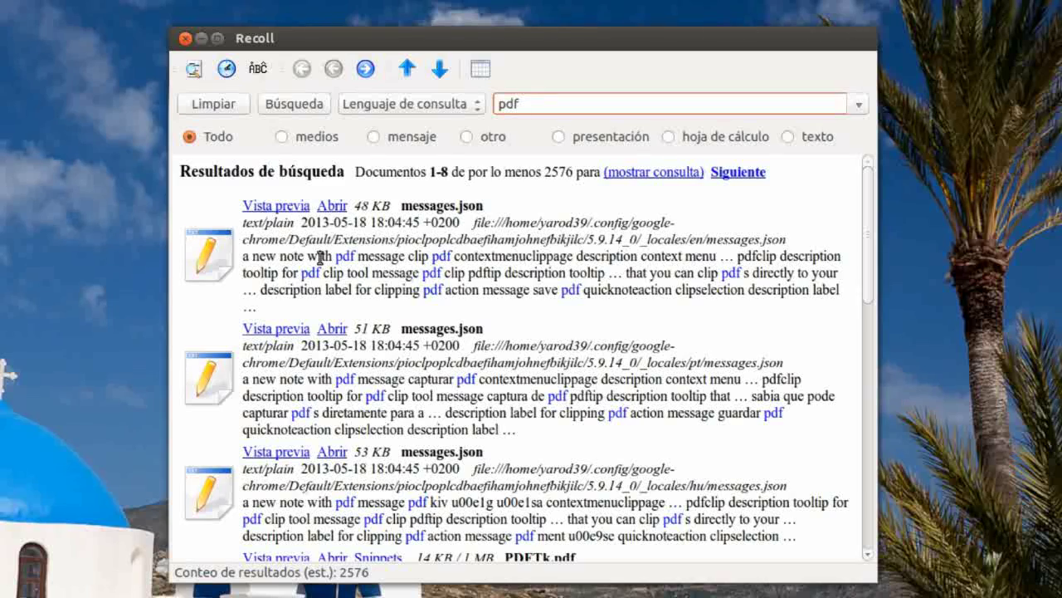
scroll(320, 258, "down", 8)
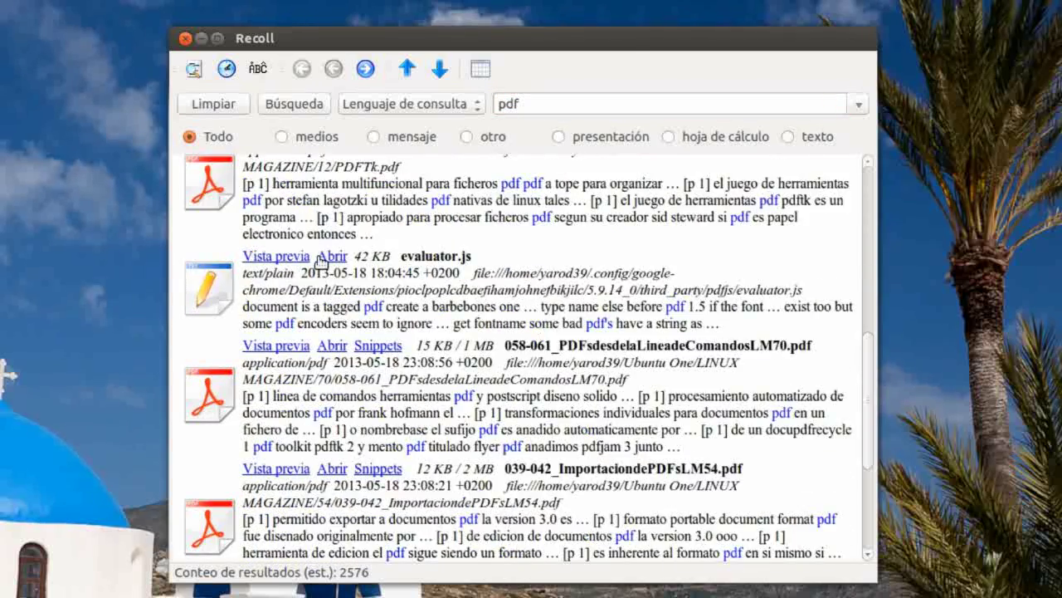
scroll(319, 258, "down", 3)
scroll(322, 260, "down", 1)
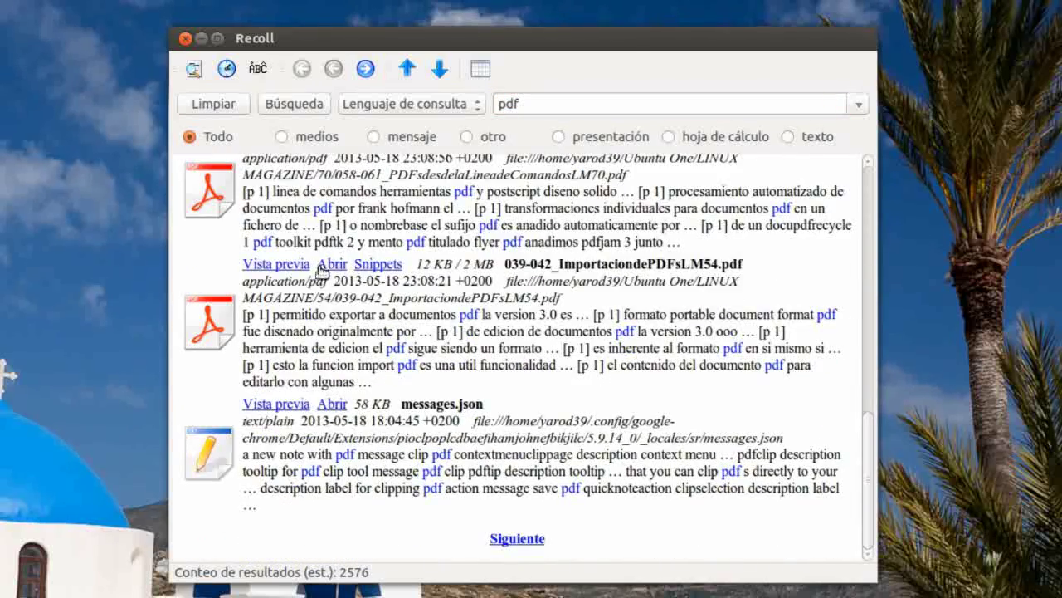
left_click(517, 539)
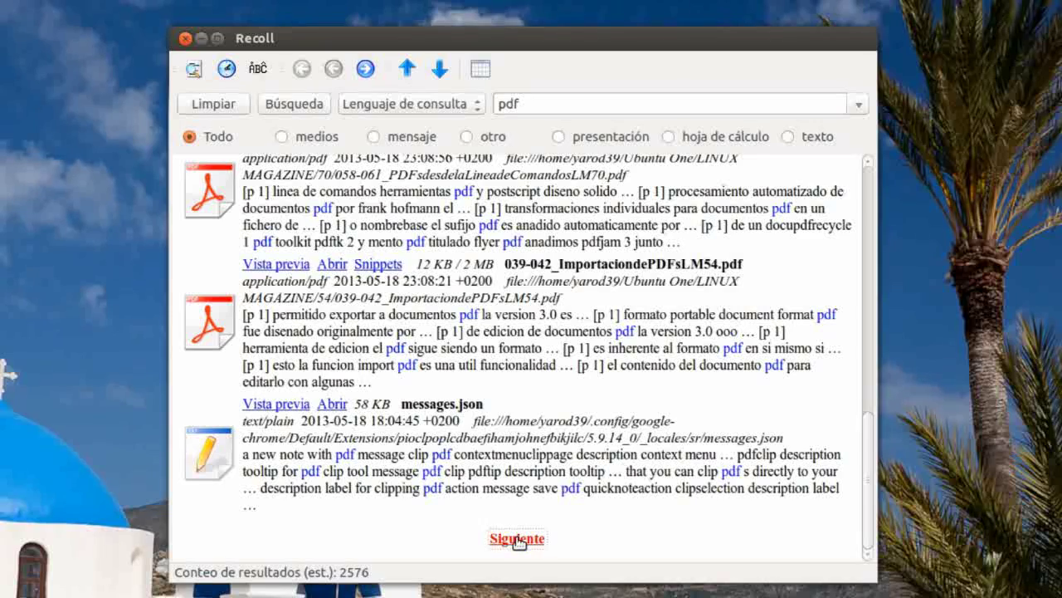
scroll(412, 320, "down", 7)
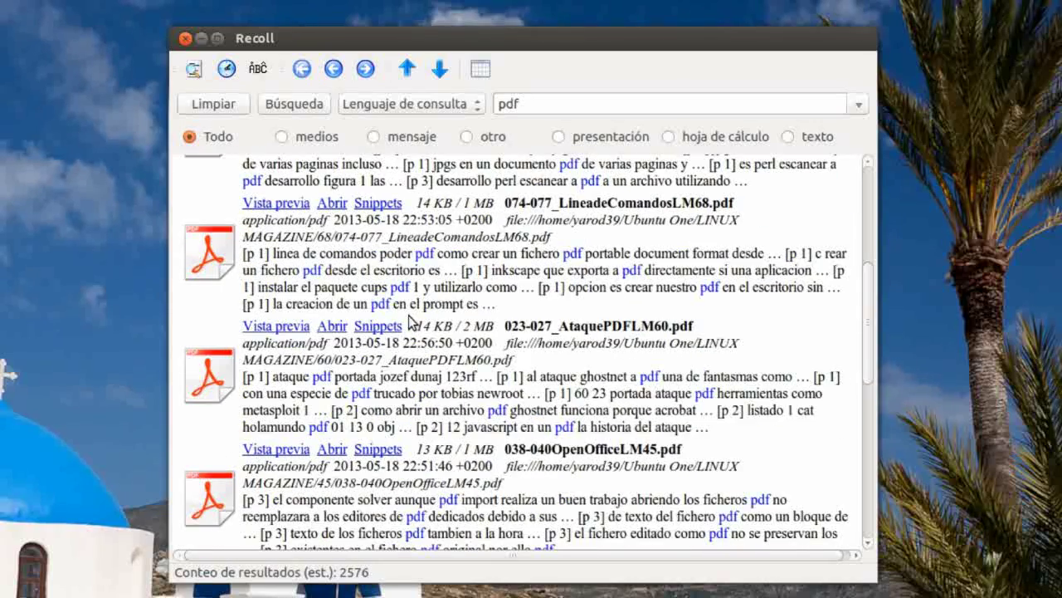
Browse the "pdf" search results through the third and fourth pages.
scroll(411, 322, "down", 8)
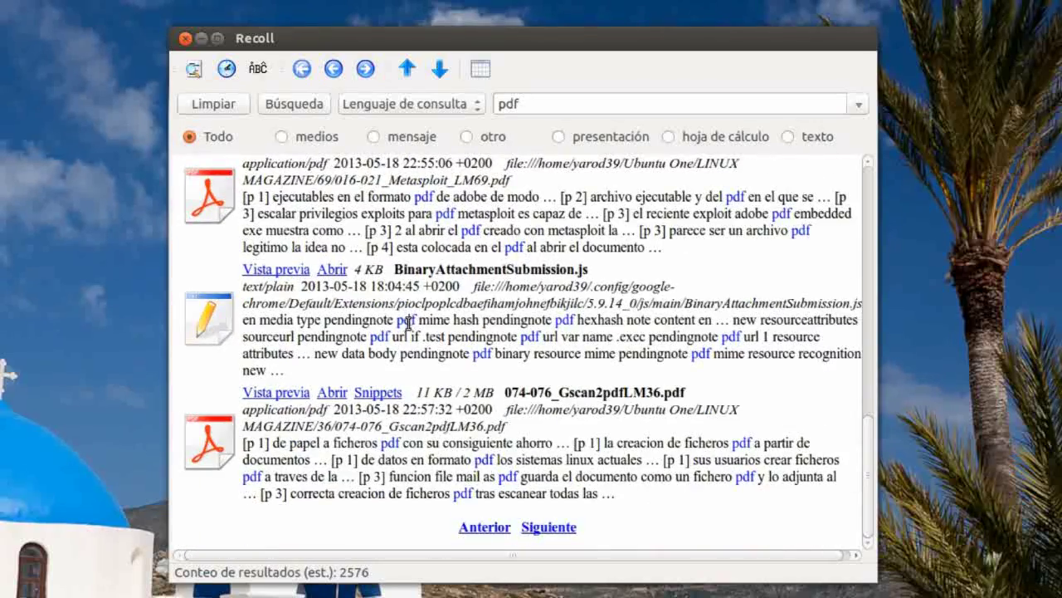
left_click(548, 528)
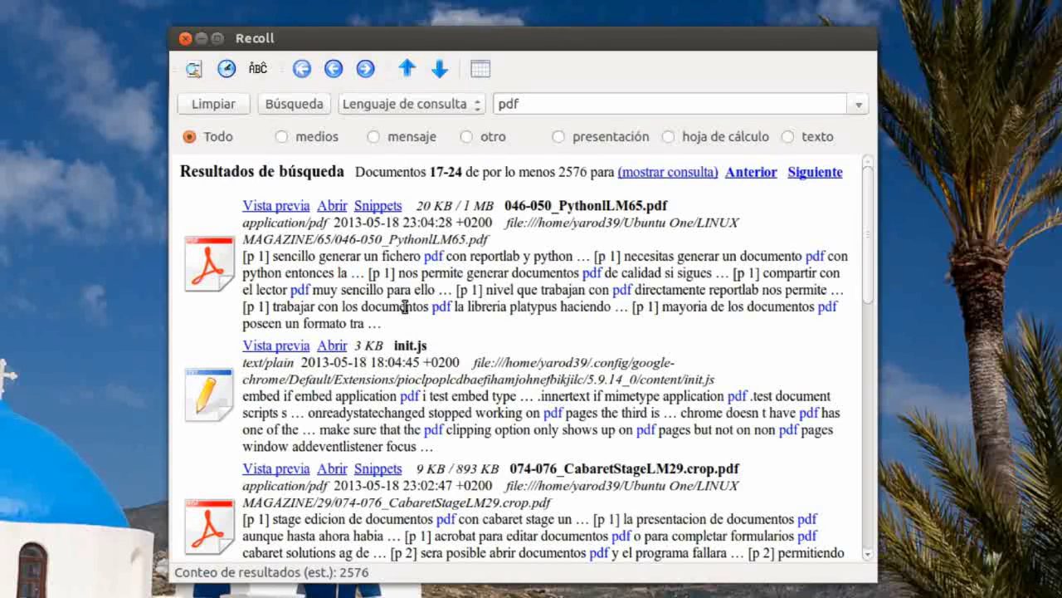
scroll(405, 308, "down", 10)
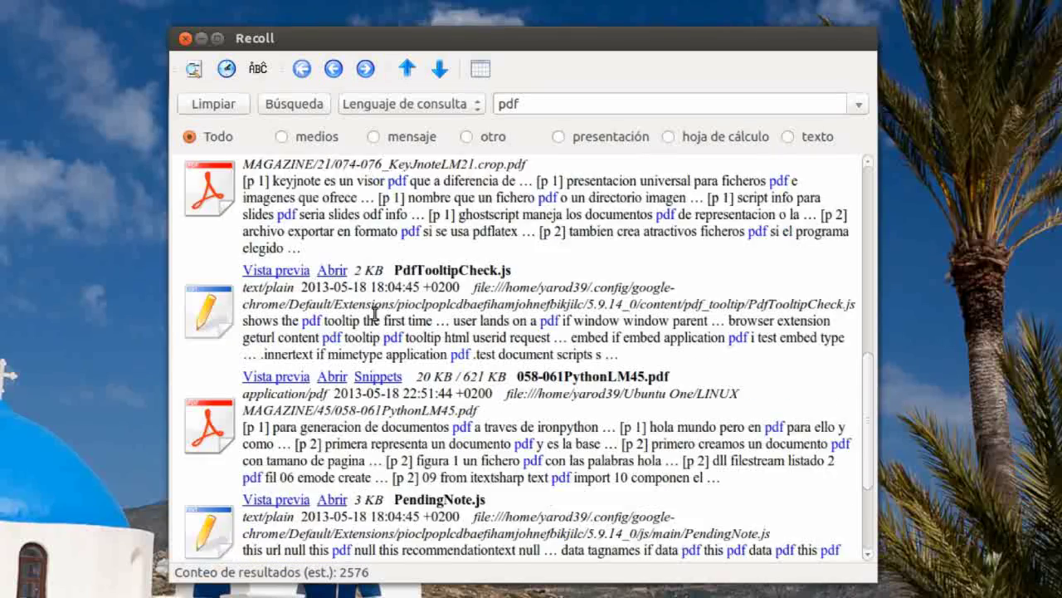
scroll(375, 313, "down", 3)
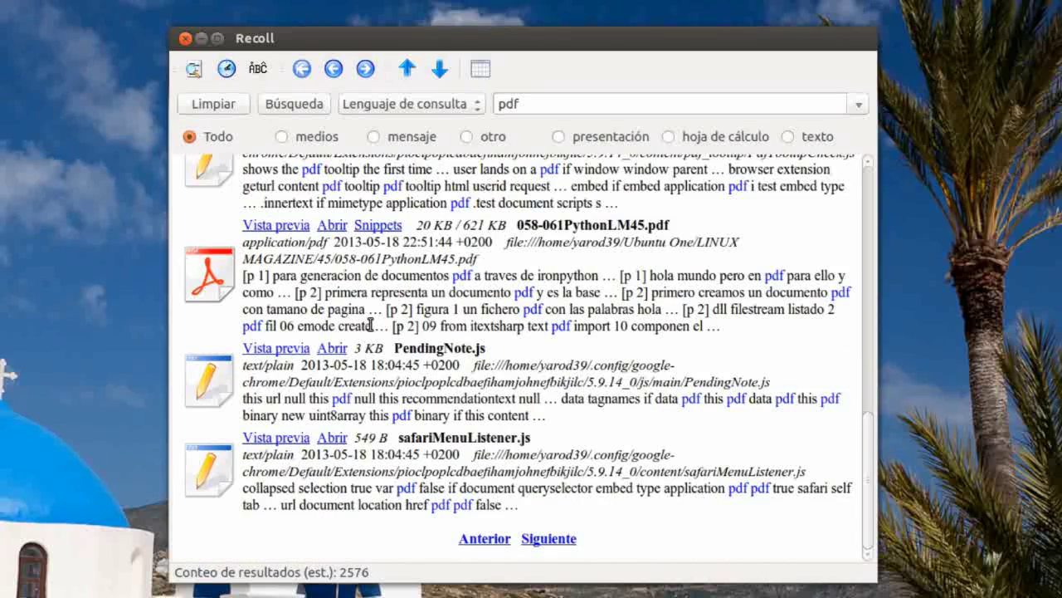
left_click(535, 538)
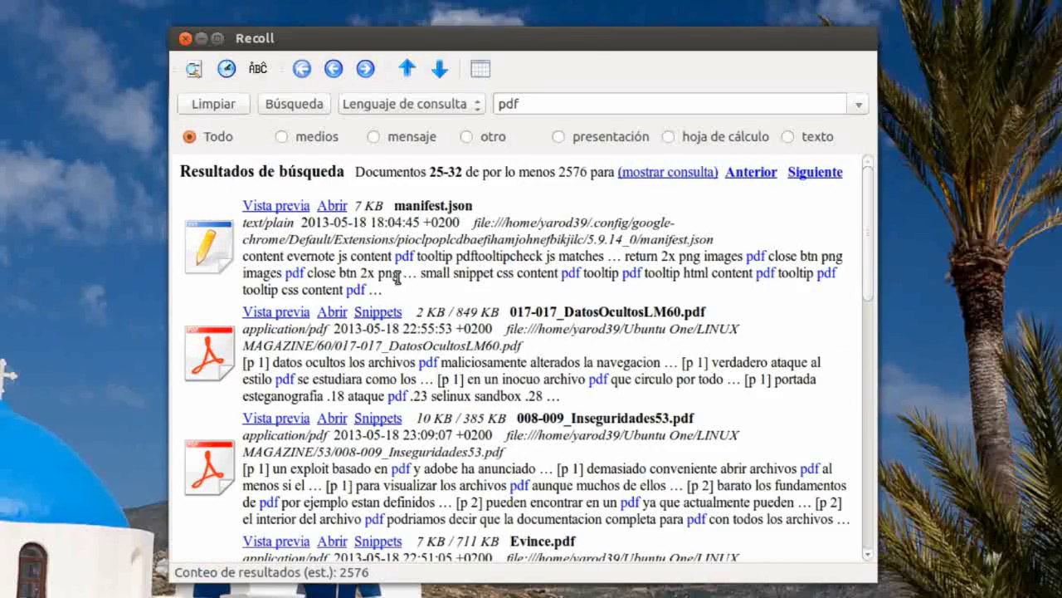
scroll(390, 281, "down", 4)
scroll(380, 283, "down", 8)
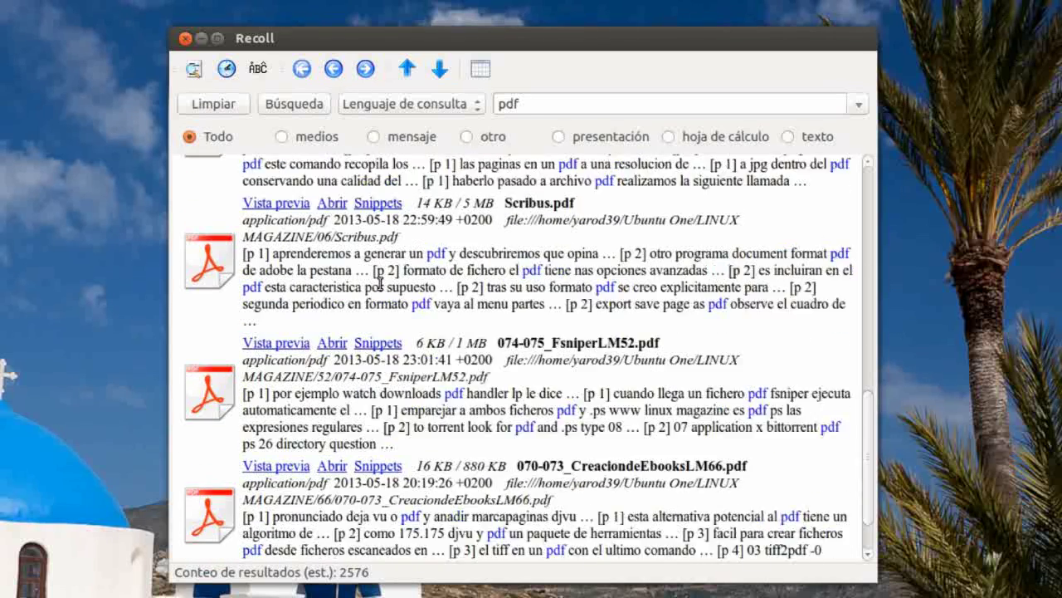
Clear the "pdf" query text, return to the first page of results and page forward.
left_click(525, 103)
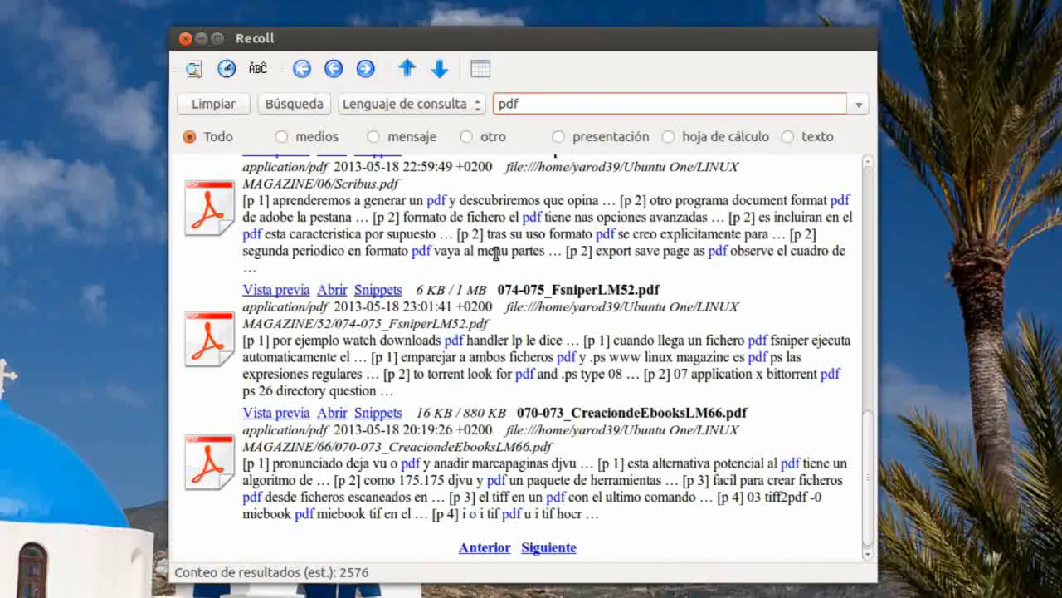
key("BackSpace")
key("BackSpace")
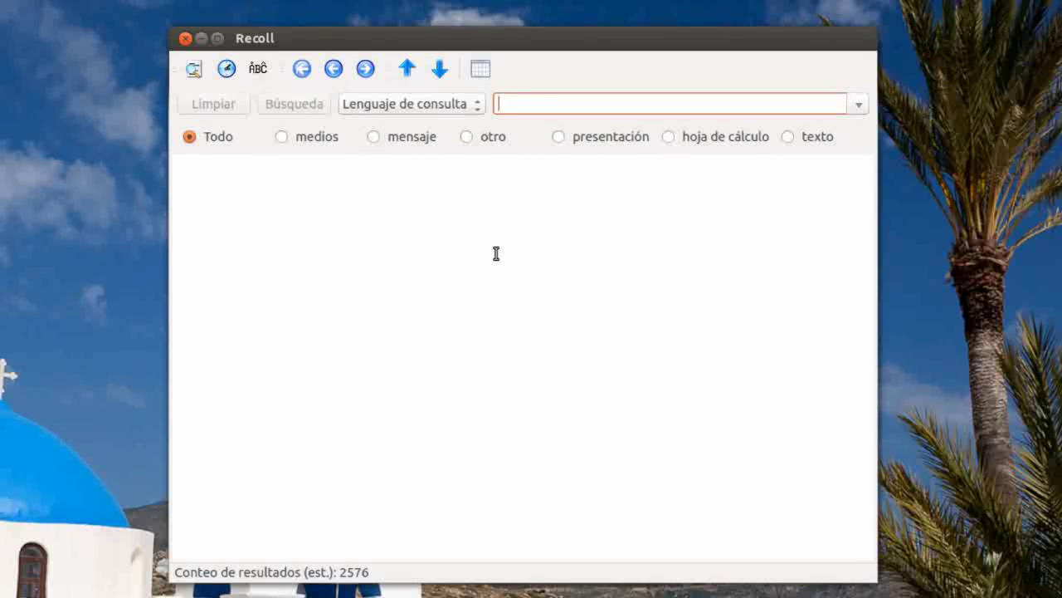
left_click(303, 69)
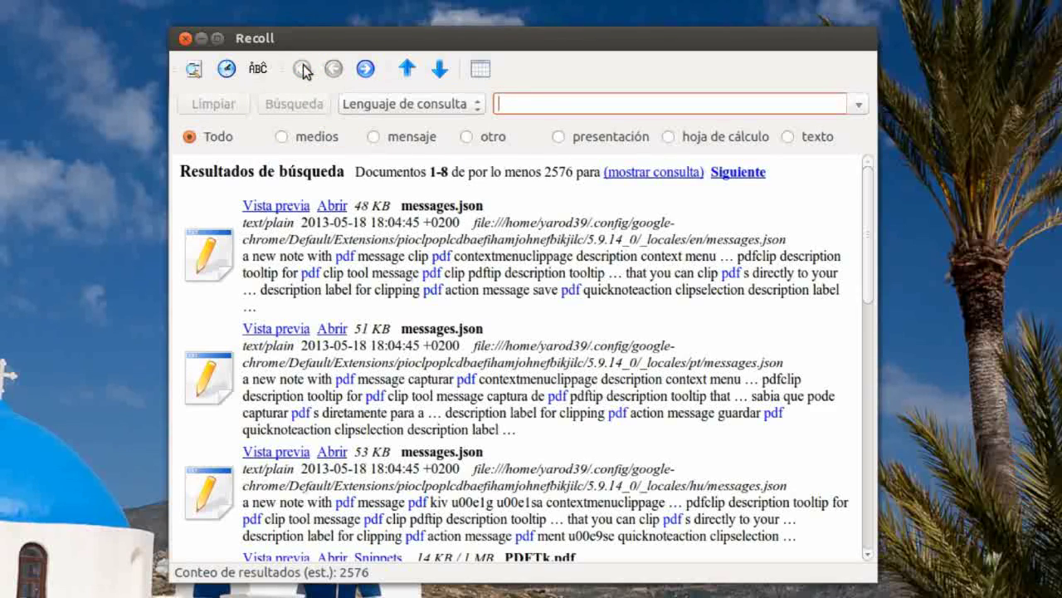
left_click(365, 69)
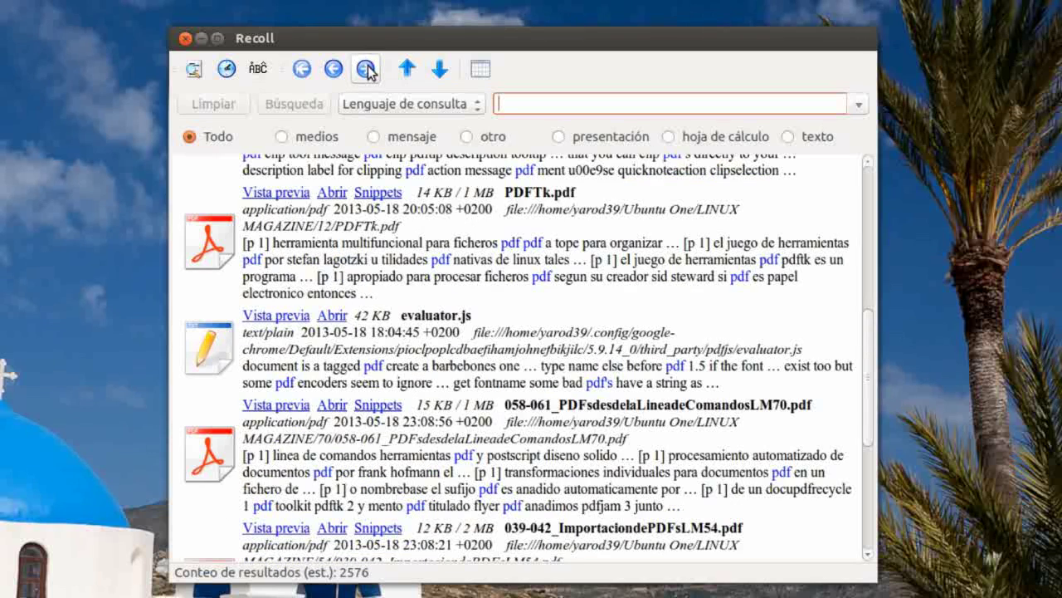
Sort the results by date, oldest first, and preview the table view before returning to the list view.
left_click(407, 69)
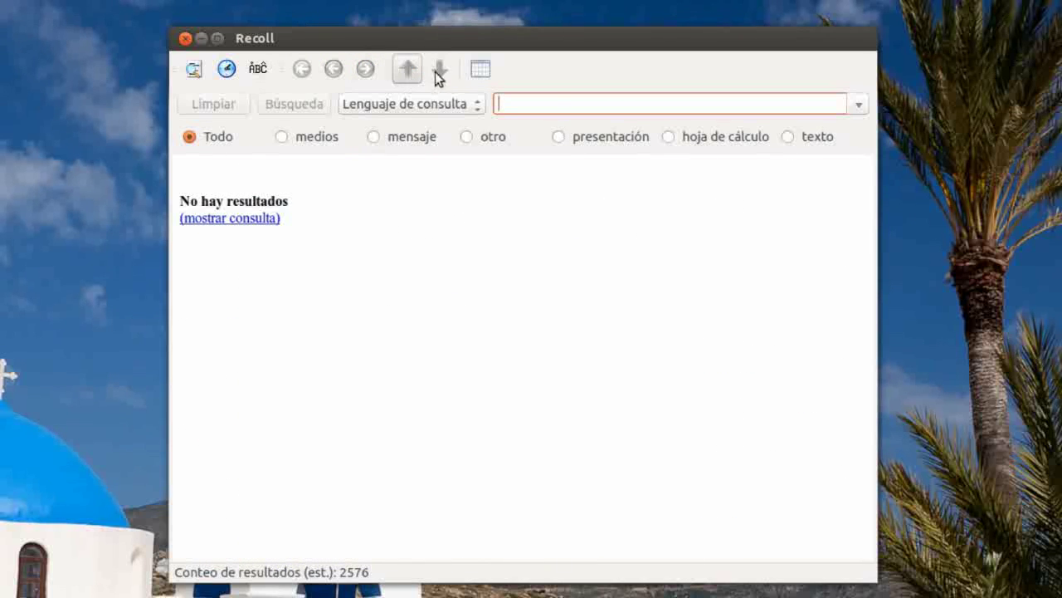
left_click(483, 69)
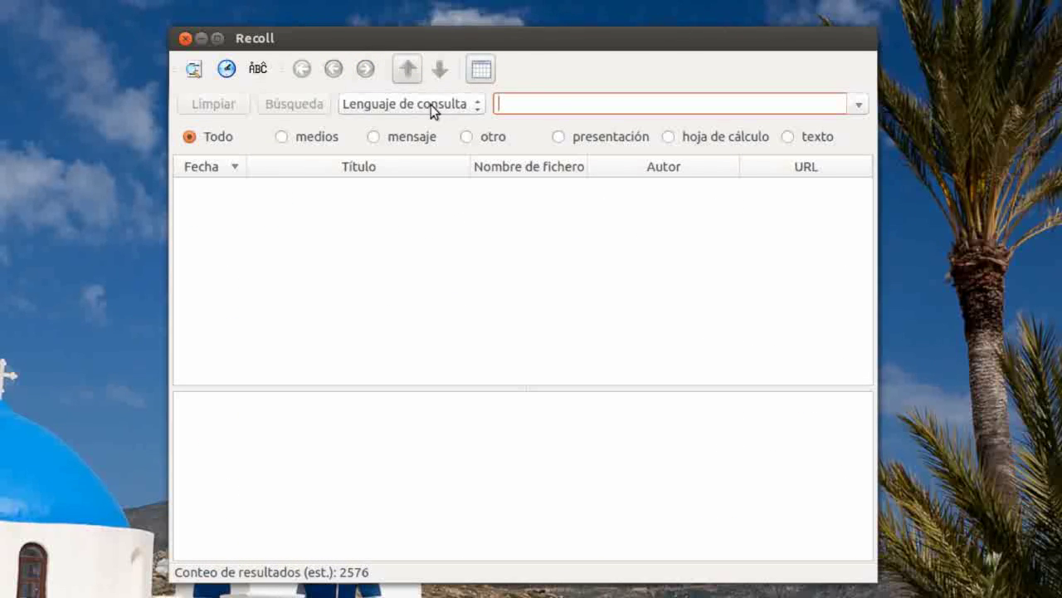
left_click(486, 73)
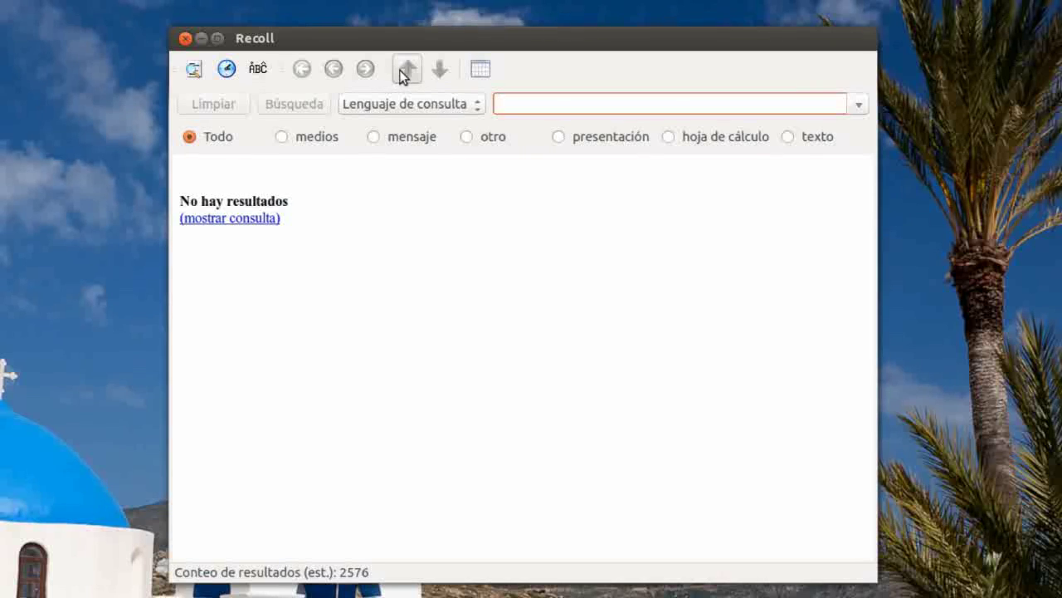
Examine the available query types, keeping Lenguaje de consulta, and show the document history.
left_click(403, 105)
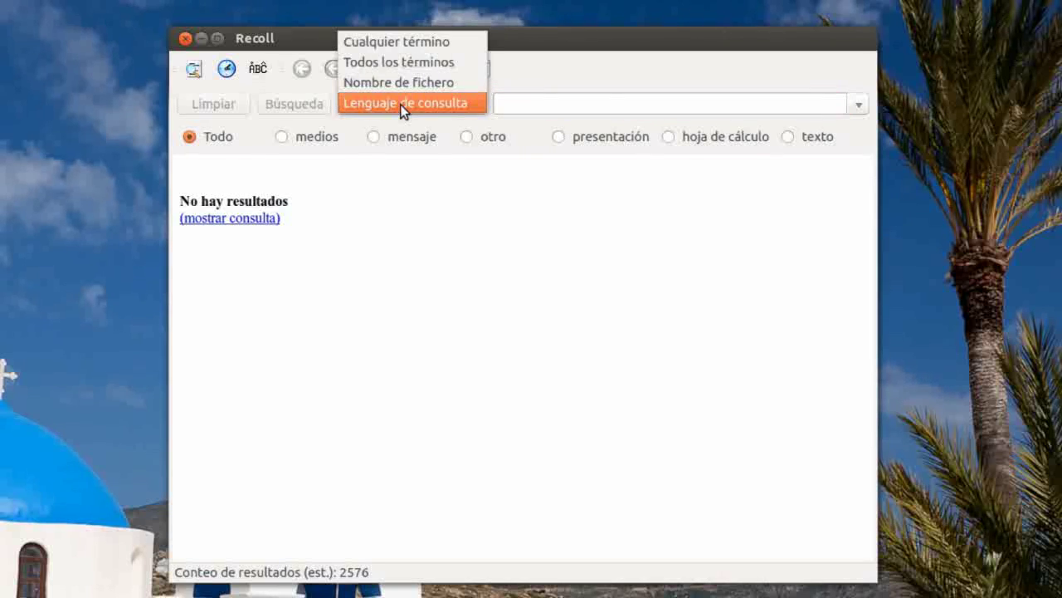
left_click(404, 104)
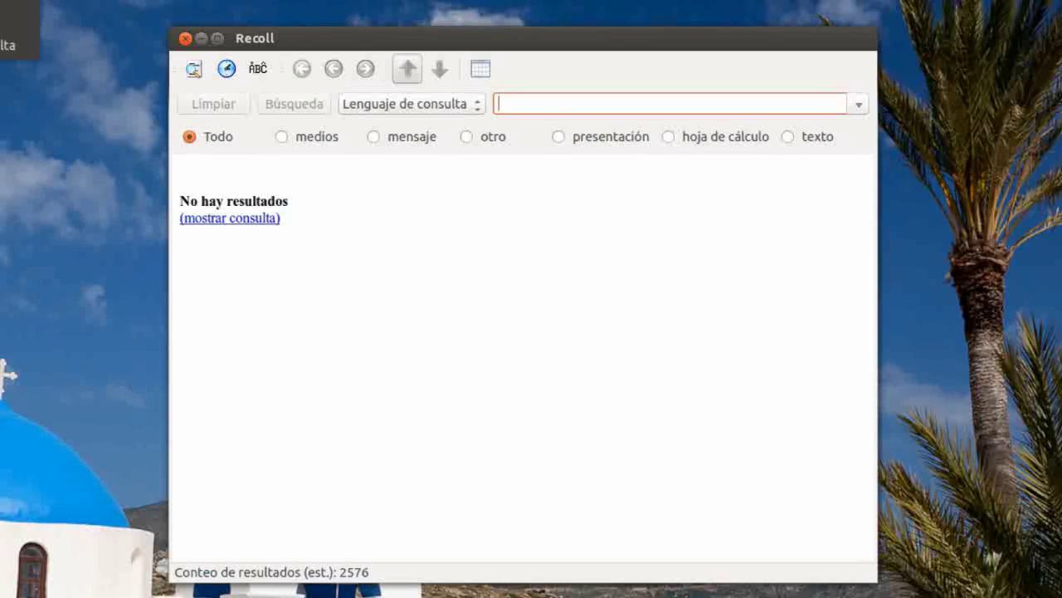
key("Return")
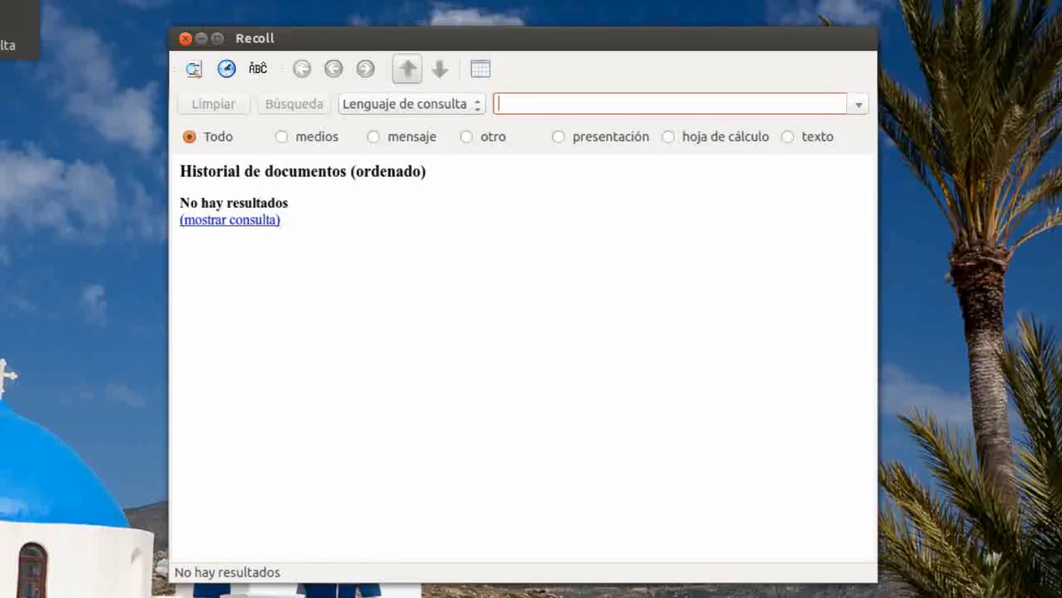
Open the advanced search, examine its clause-matching setting and filter options, and close it.
key("ctrl+f")
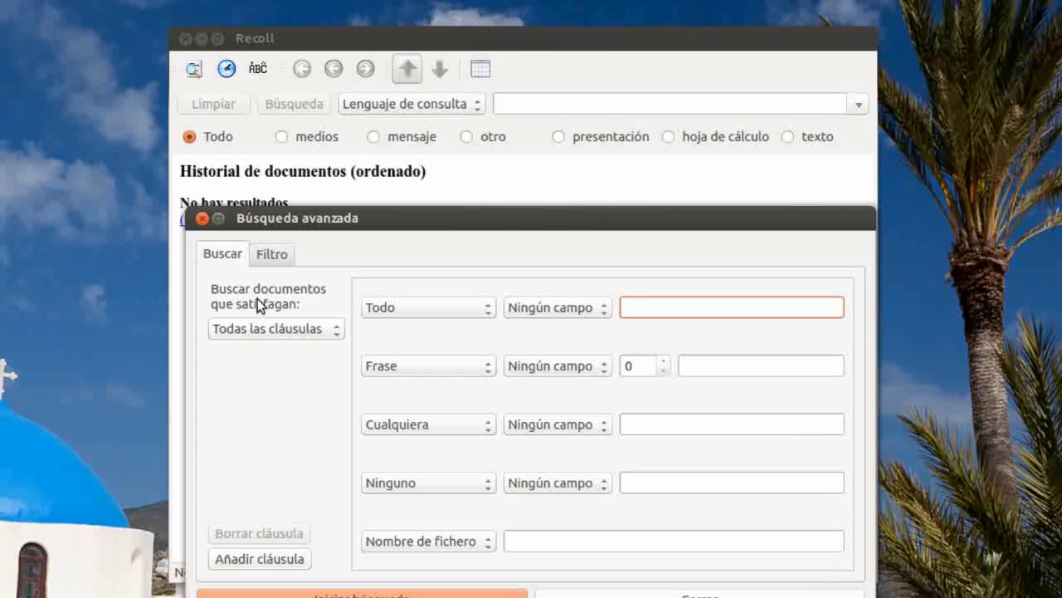
left_click(338, 330)
left_click(340, 330)
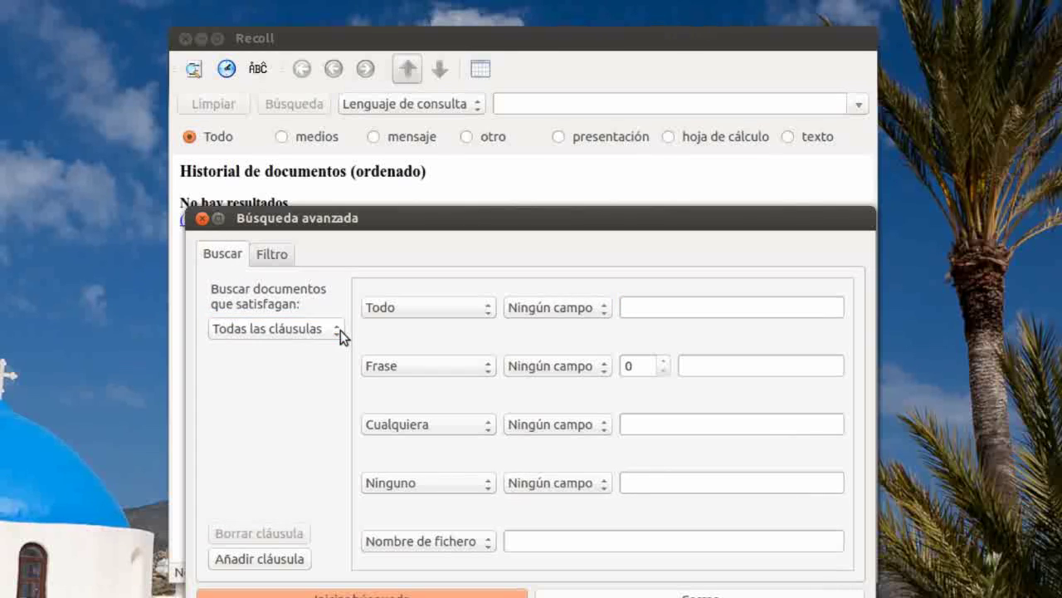
left_click(280, 258)
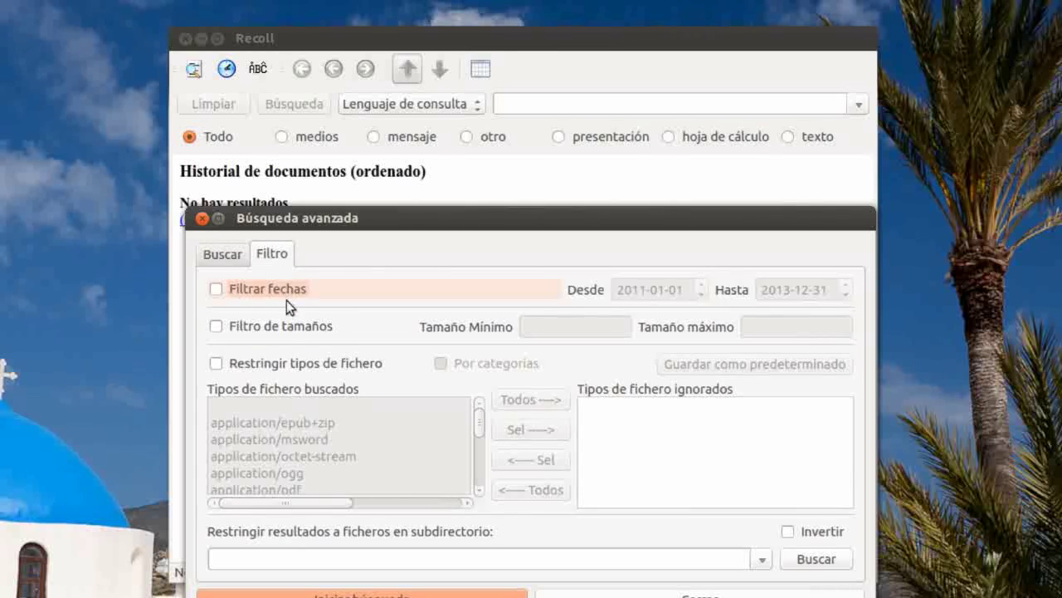
left_click(202, 218)
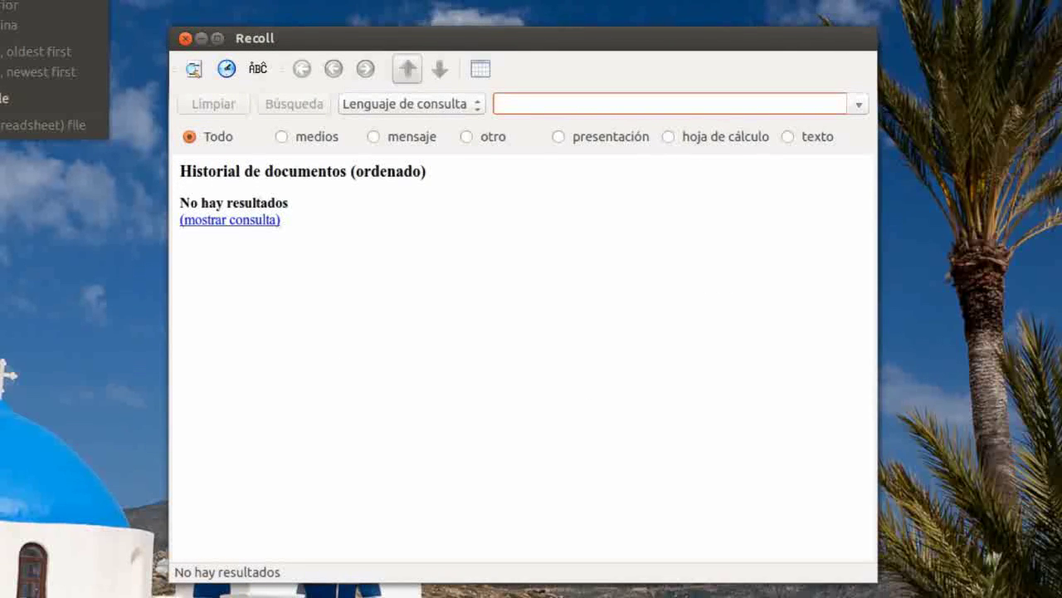
Open the user preferences and examine the interface settings and the stylesheet file chooser, without choosing a file.
key("Right")
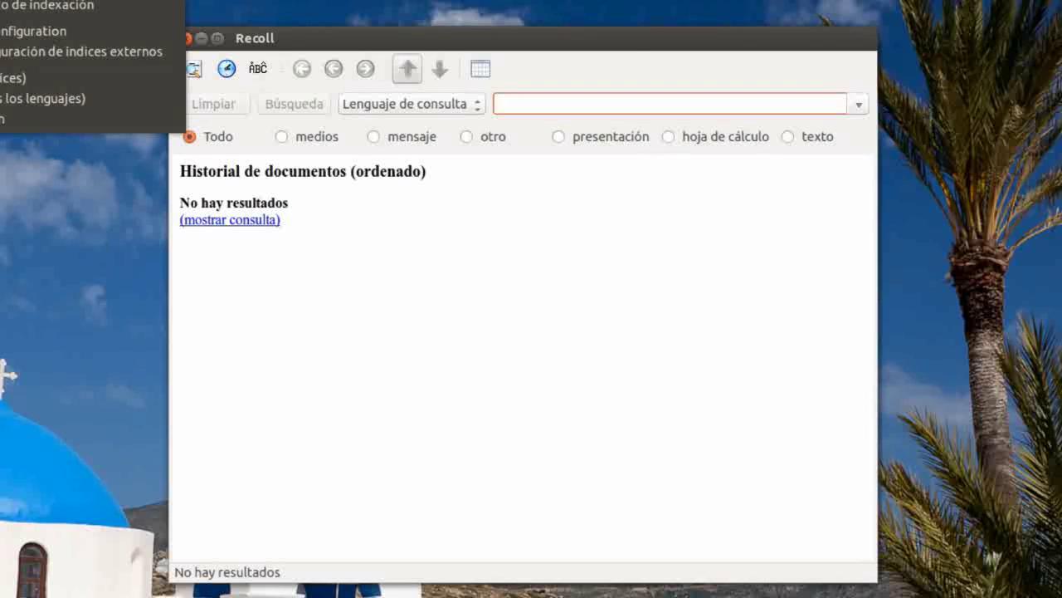
key("Down")
key("Down")
key("Return")
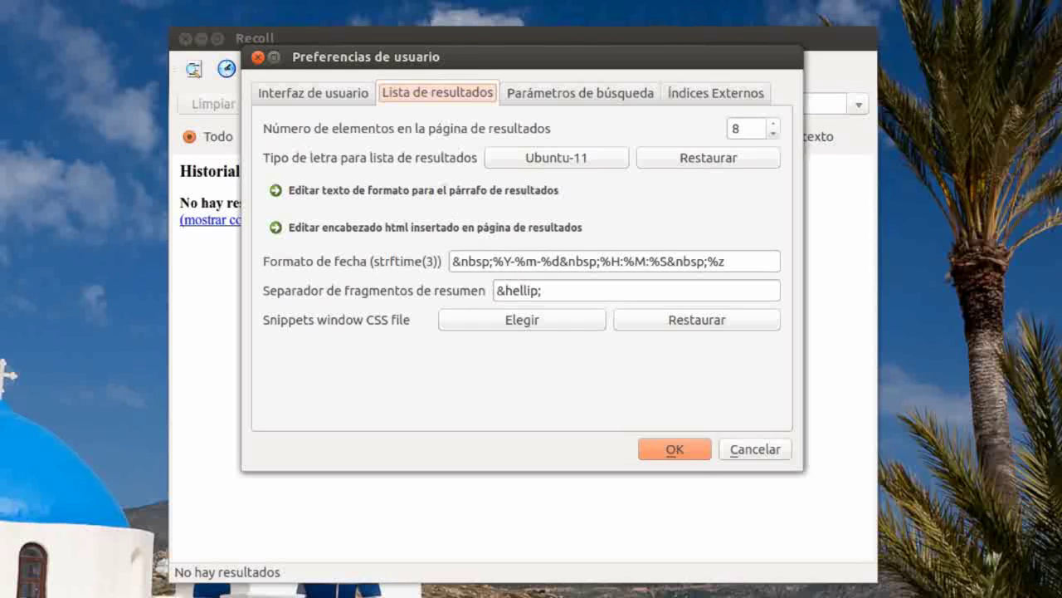
left_click(323, 91)
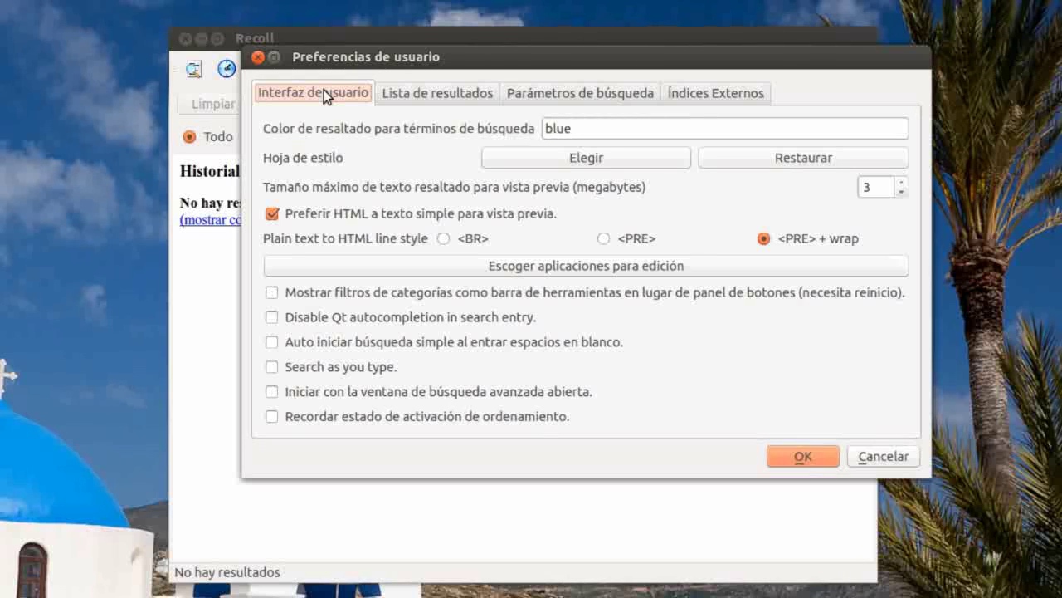
left_click(552, 160)
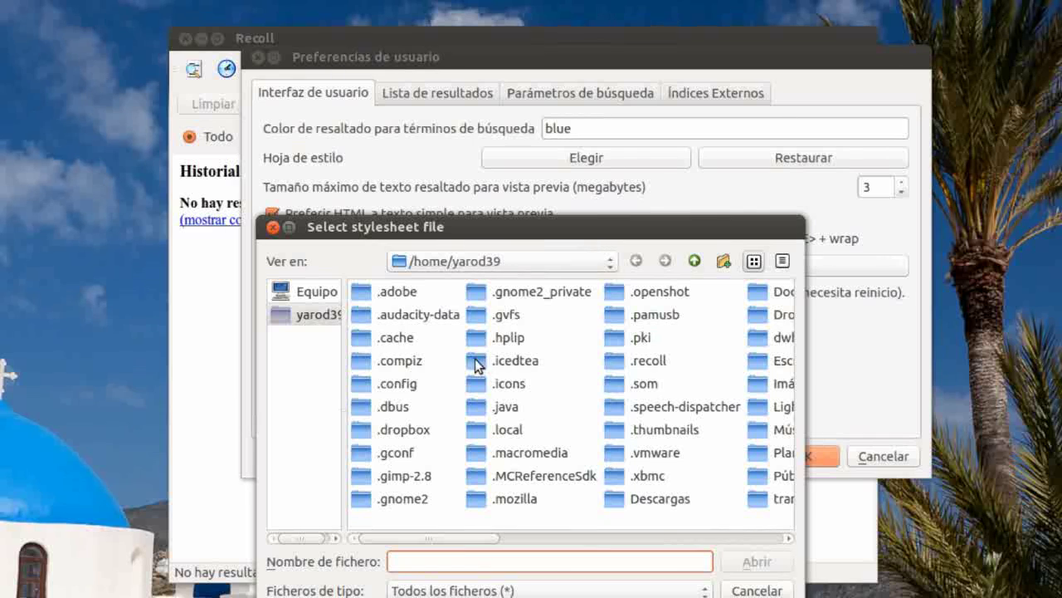
left_click(272, 226)
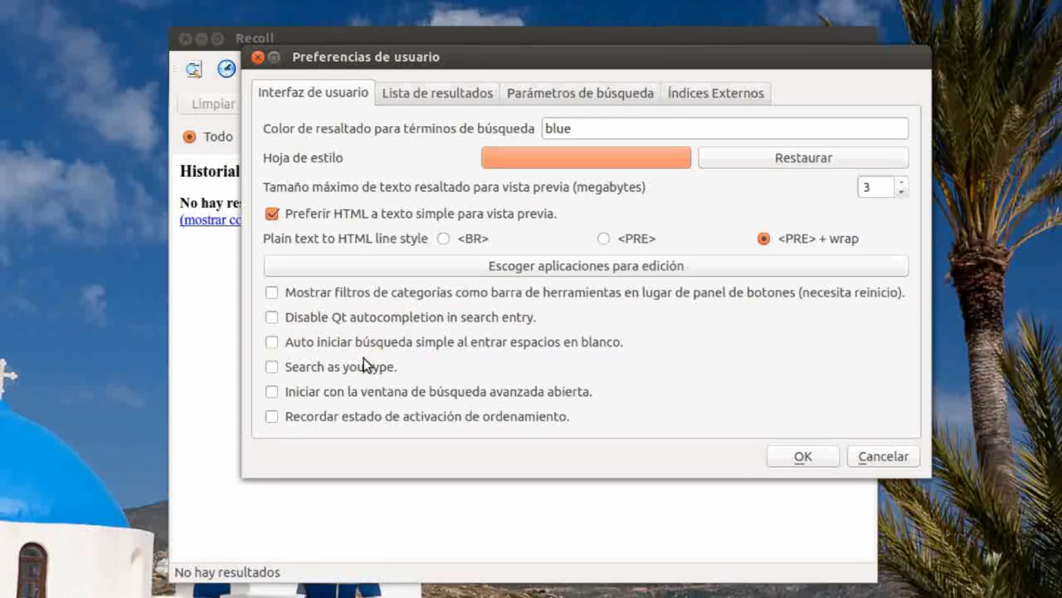
Examine the results list, search parameters and external indexes preferences, keeping (todos los lenguajes) as the stemming language, and accept the preferences.
left_click(463, 93)
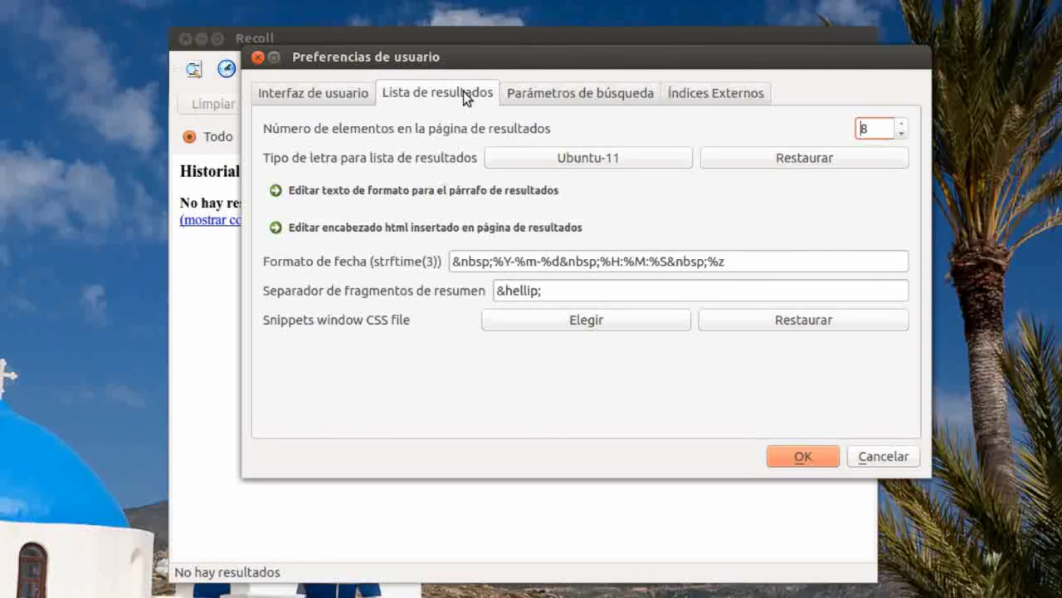
left_click(561, 96)
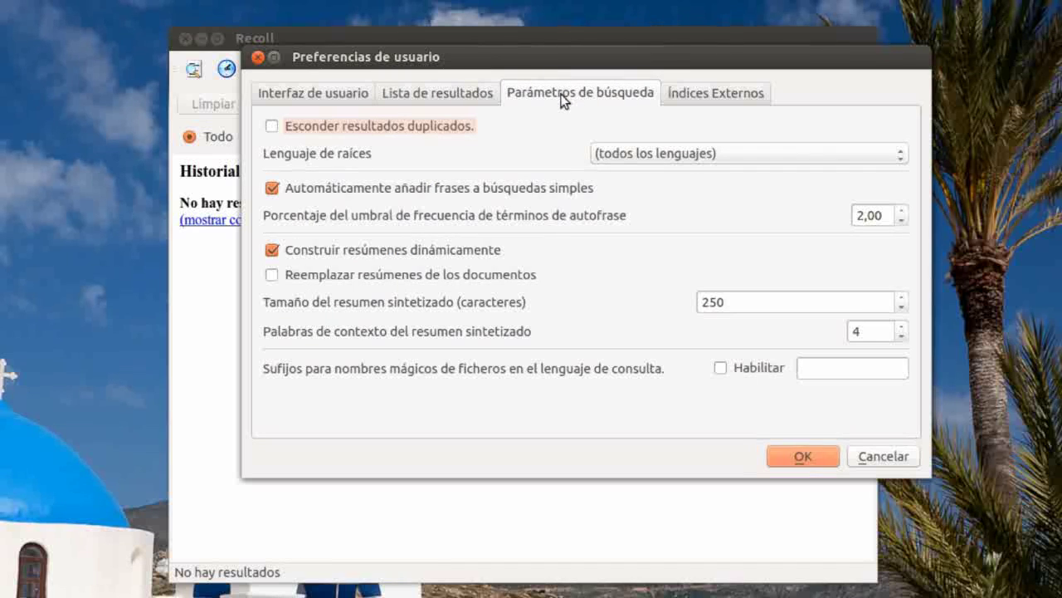
left_click(676, 156)
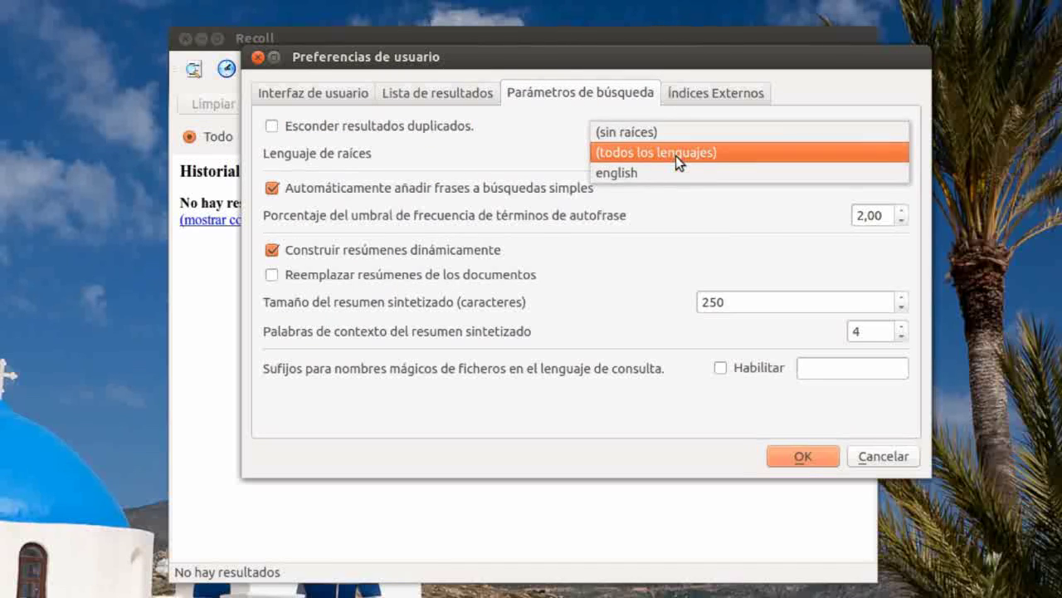
left_click(675, 156)
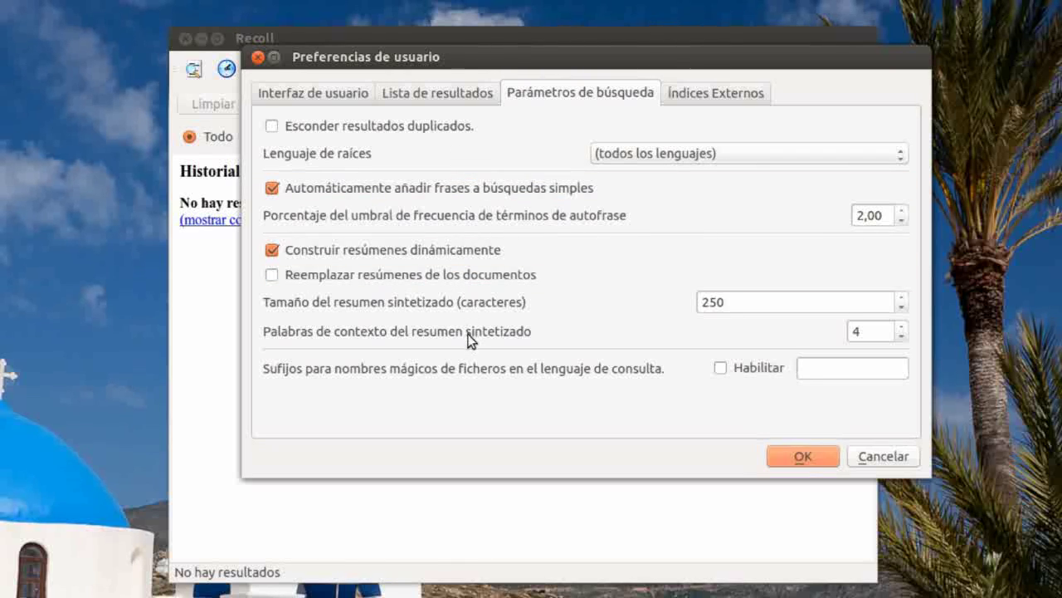
left_click(696, 94)
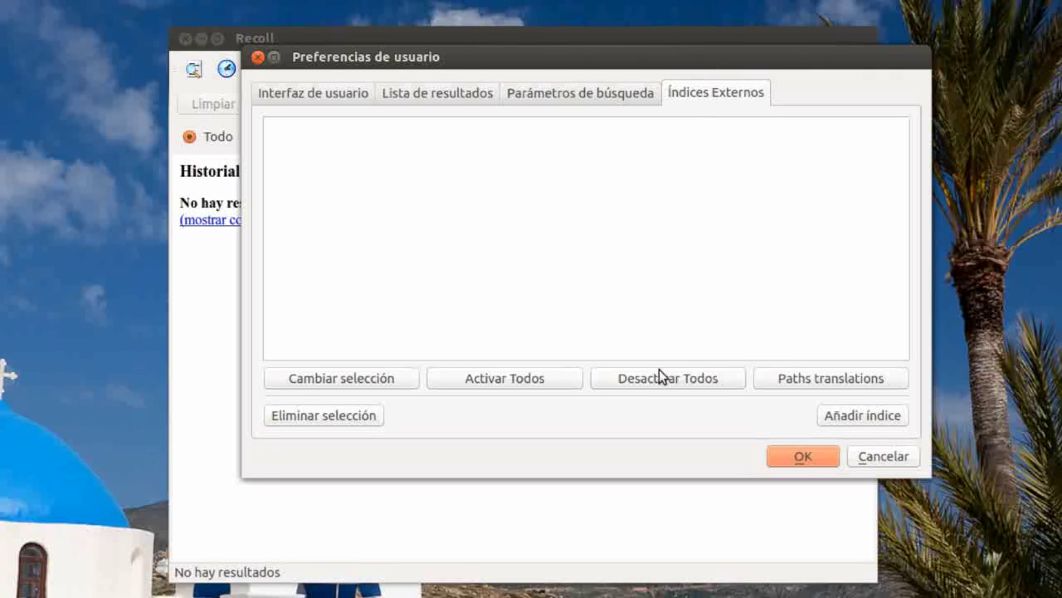
left_click(803, 463)
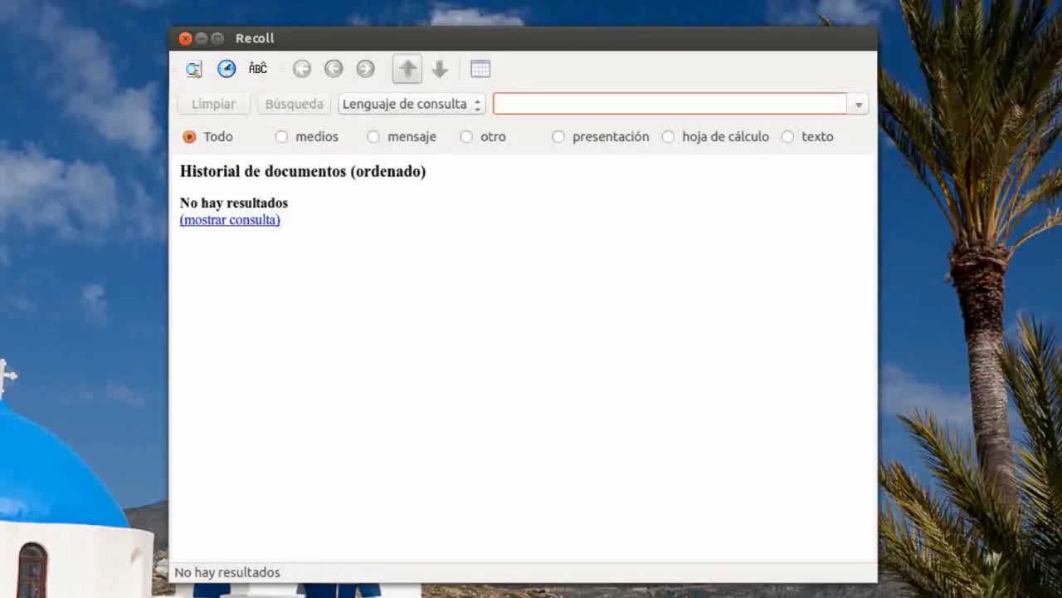
Look through the preferences commands, including the external index configuration, and open the Recoll user manual in the web browser.
key("alt+p")
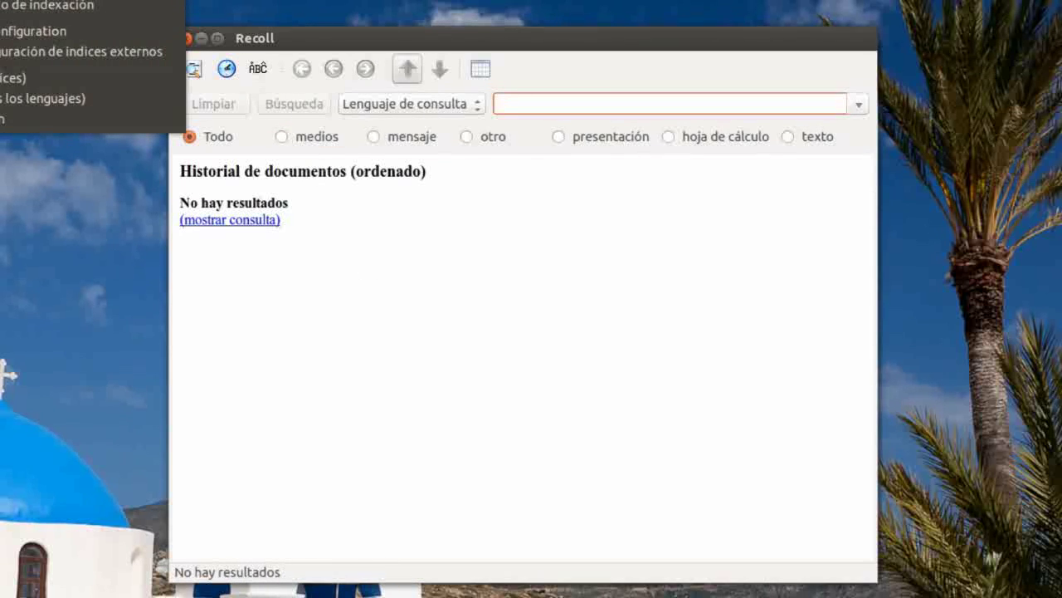
key("Down")
key("Down")
key("Down")
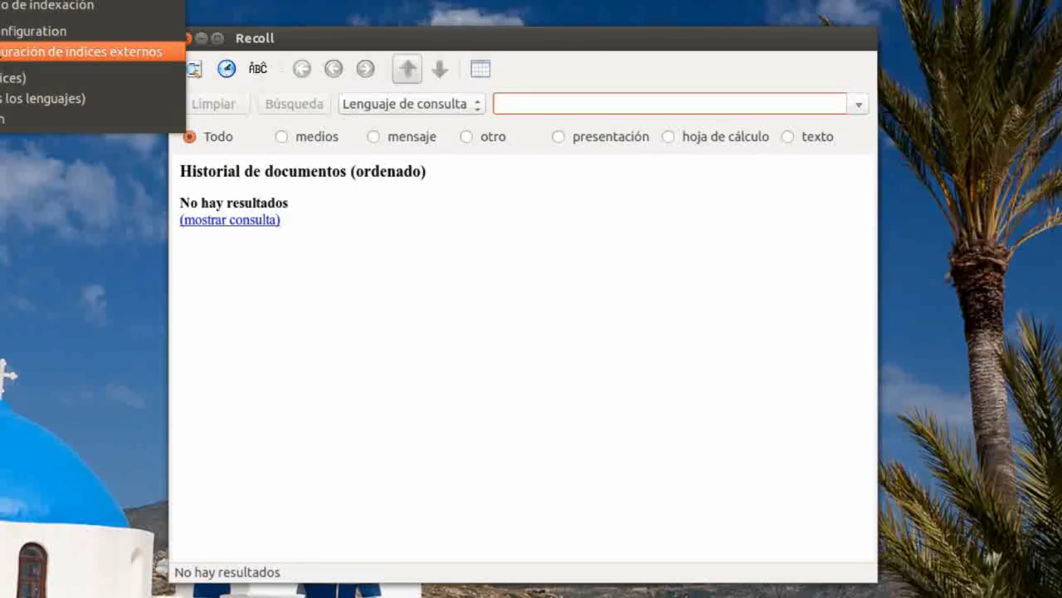
key("Right")
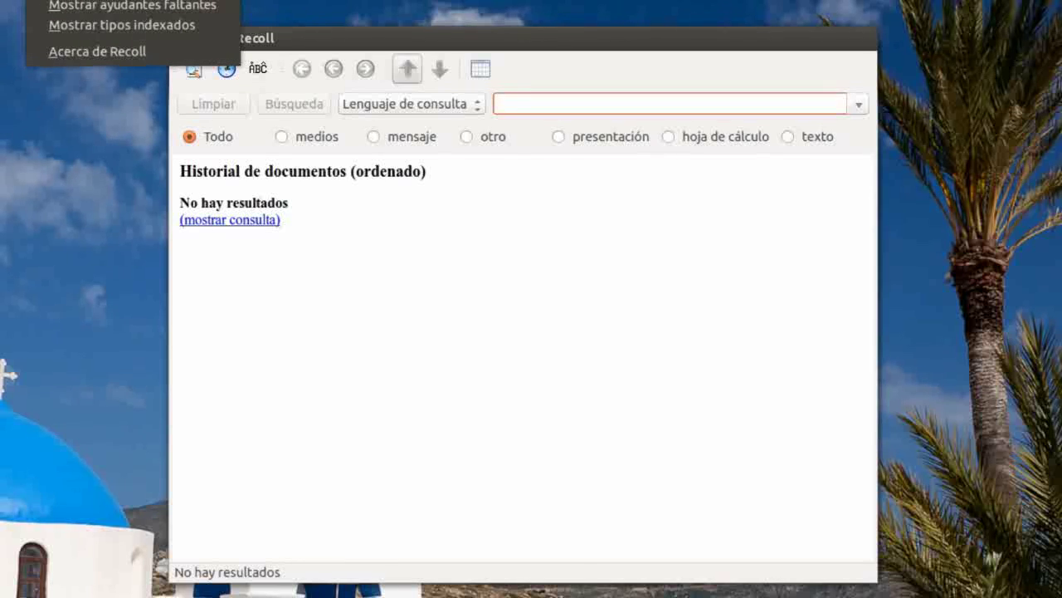
key("Return")
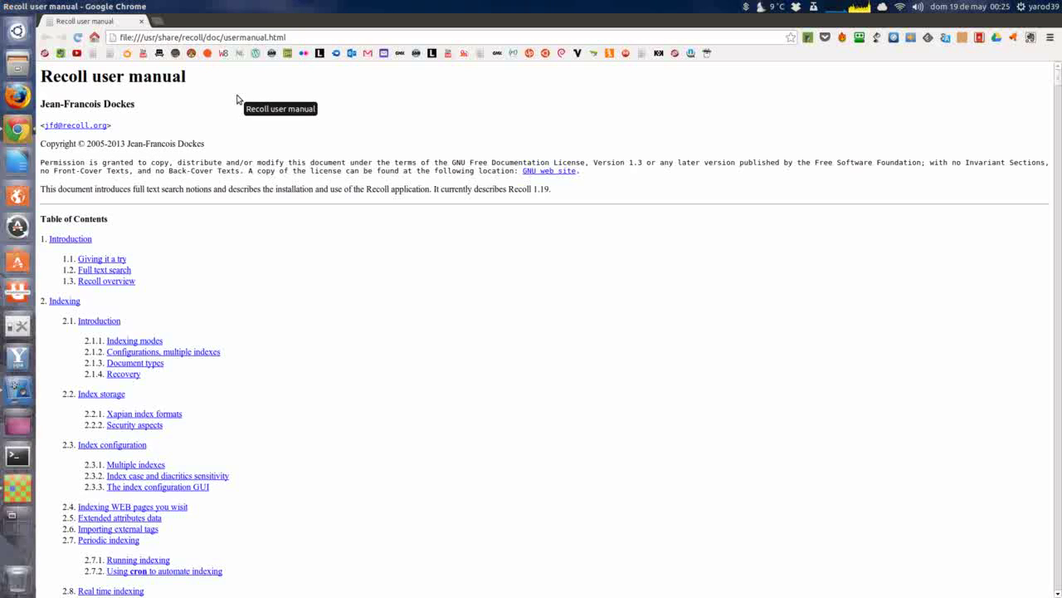
Examine the Recoll user manual from the table of contents through the Introduction chapter, and close the manual.
scroll(242, 97, "down", 2)
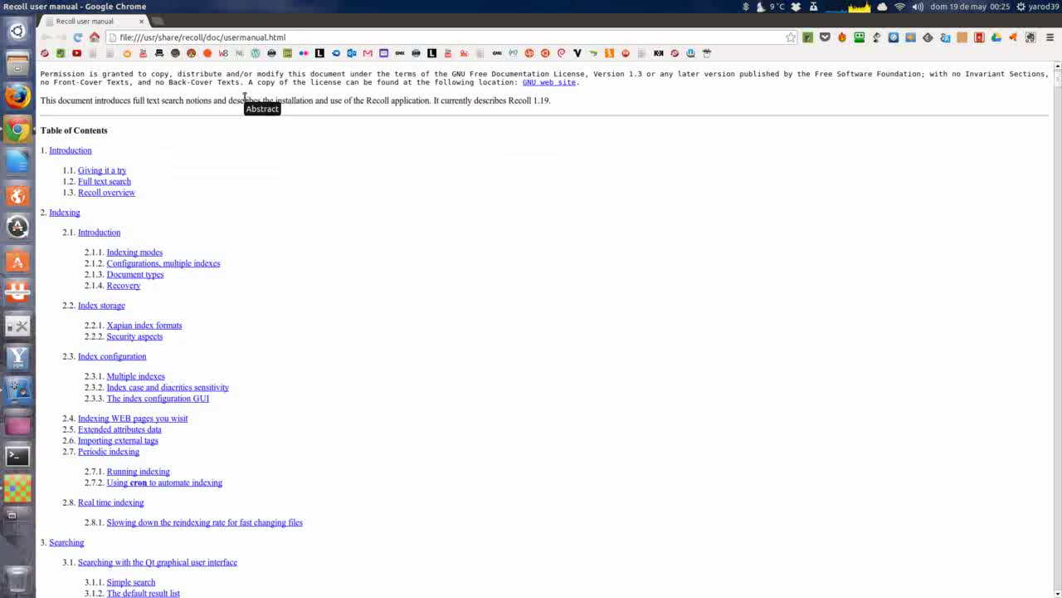
scroll(245, 100, "down", 5)
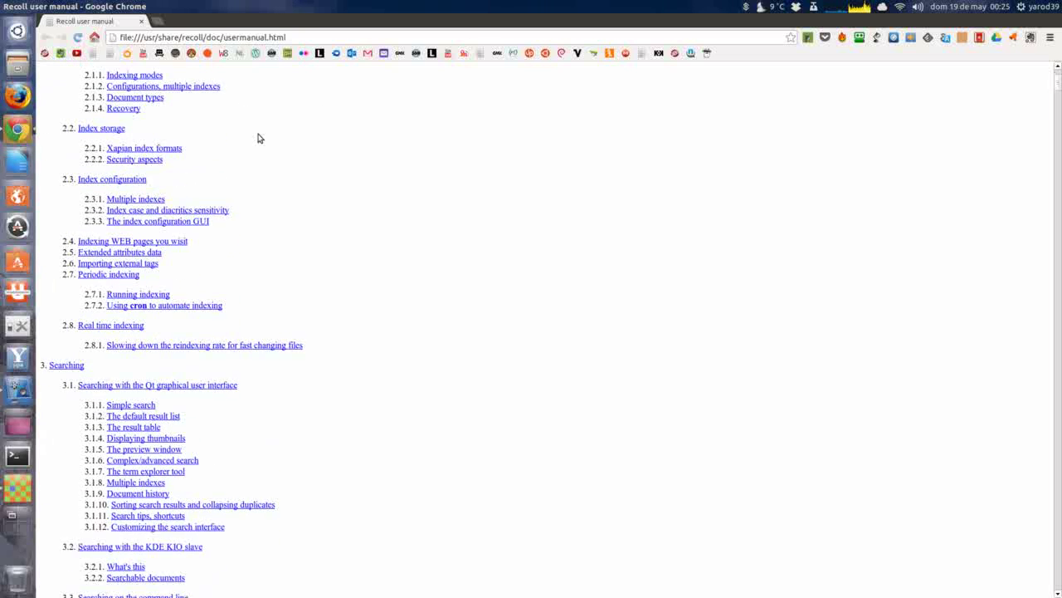
scroll(264, 145, "down", 5)
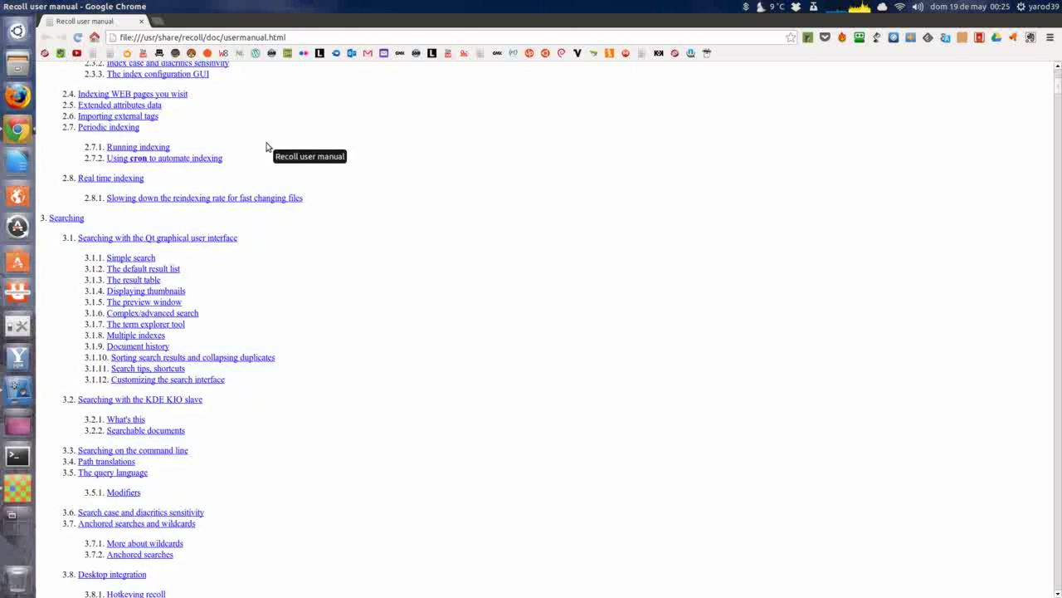
scroll(267, 146, "down", 4)
scroll(266, 146, "down", 3)
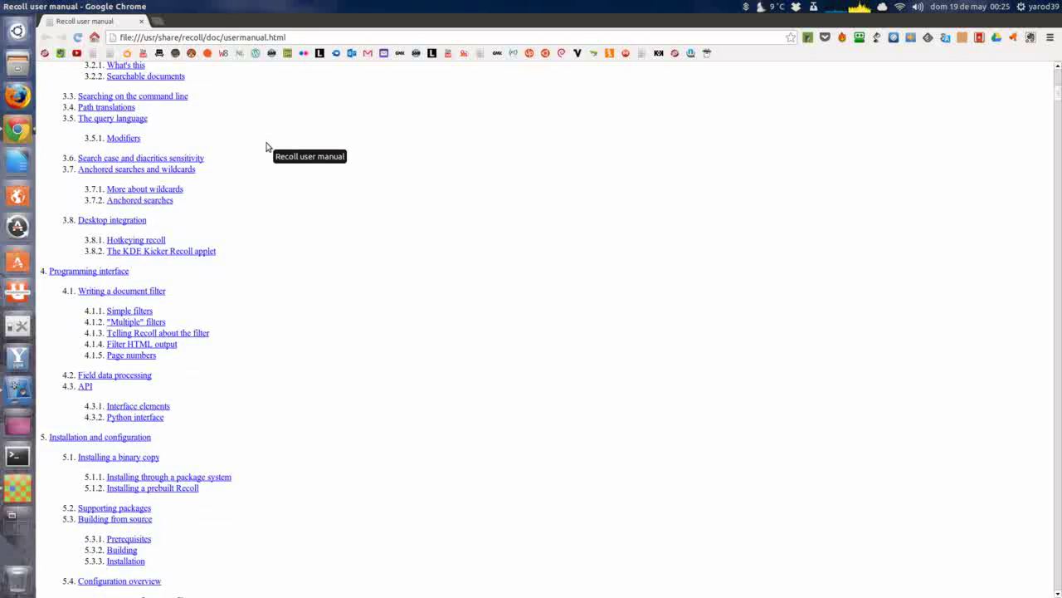
scroll(266, 146, "down", 3)
scroll(266, 146, "down", 3)
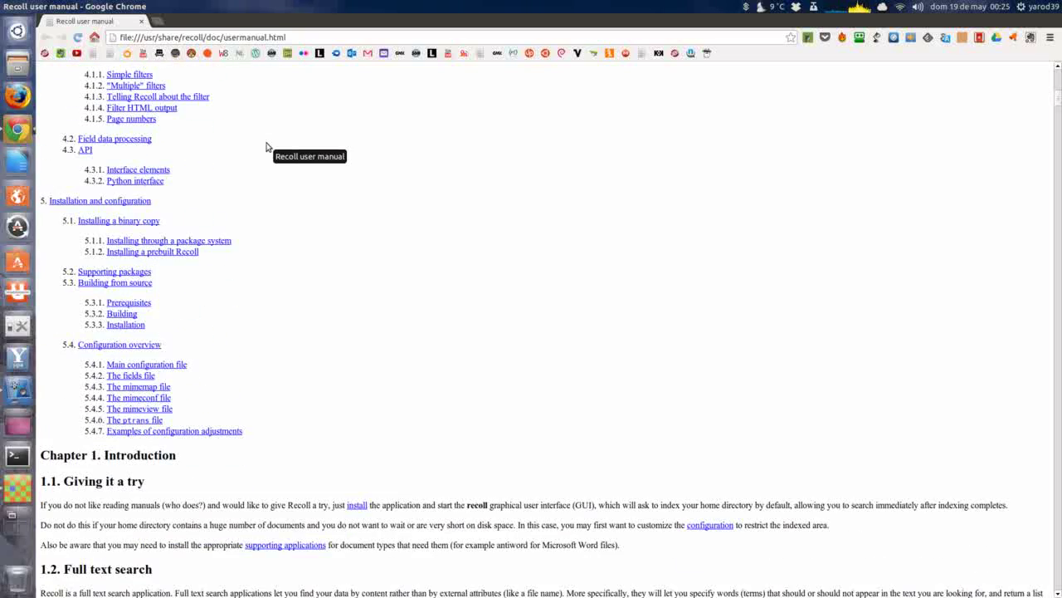
scroll(266, 146, "down", 3)
scroll(267, 146, "down", 3)
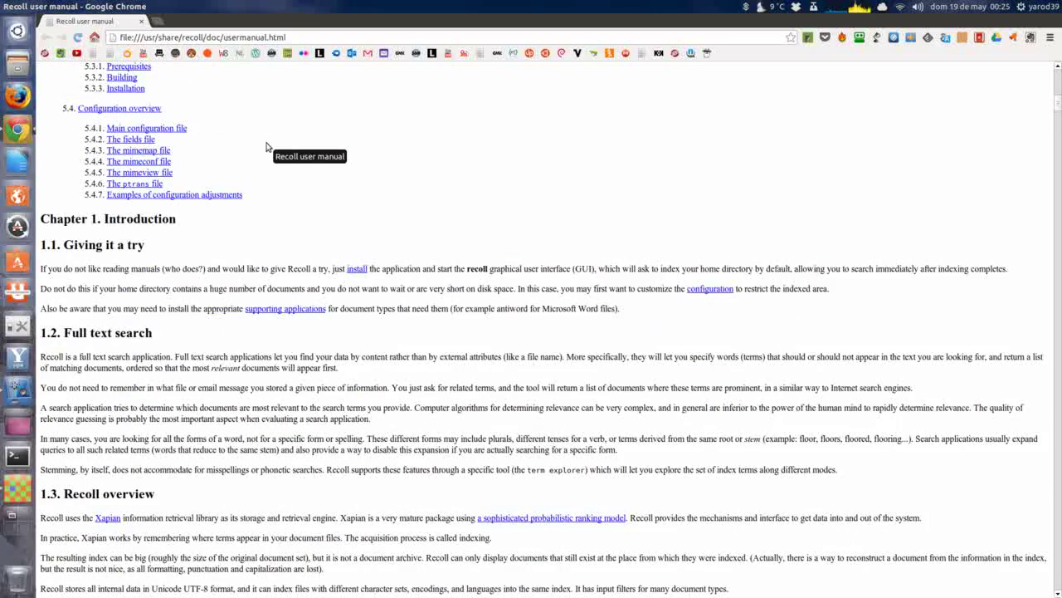
left_click(142, 22)
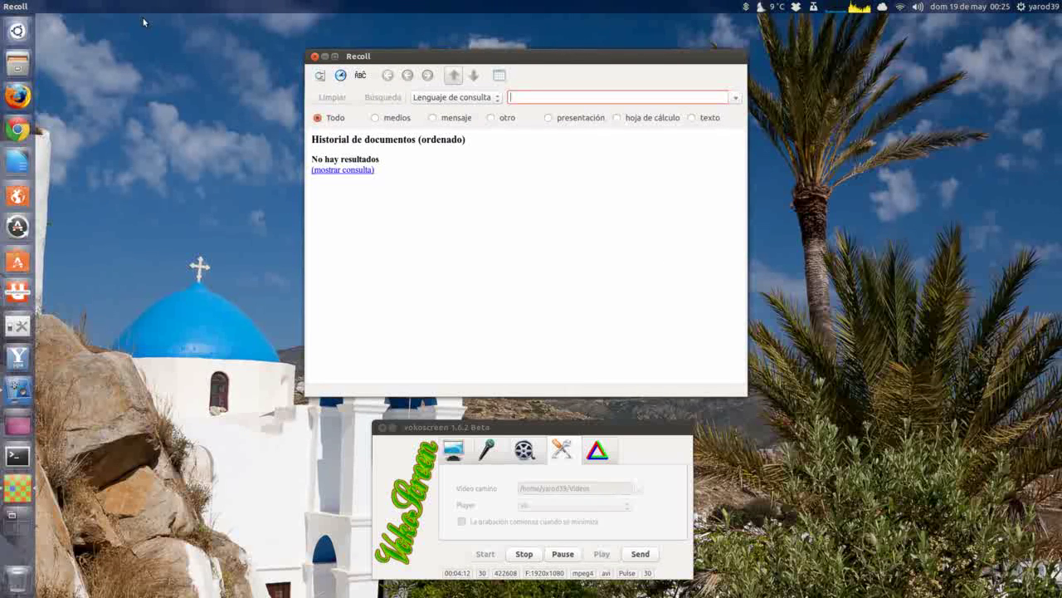
Show Recoll's list of missing helper programs and dismiss it.
left_click(230, 7)
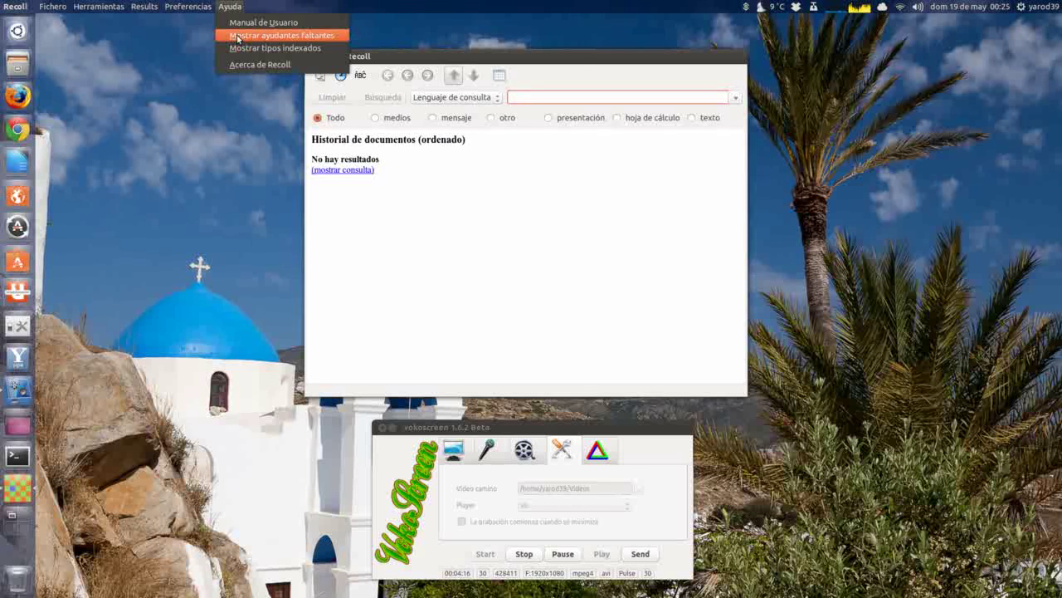
left_click(237, 36)
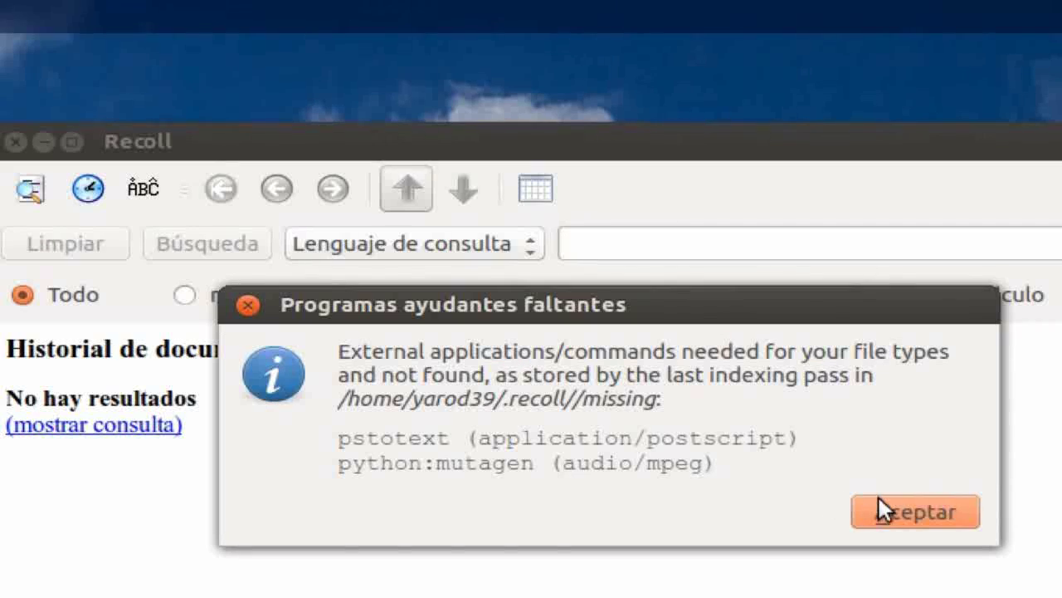
left_click(881, 506)
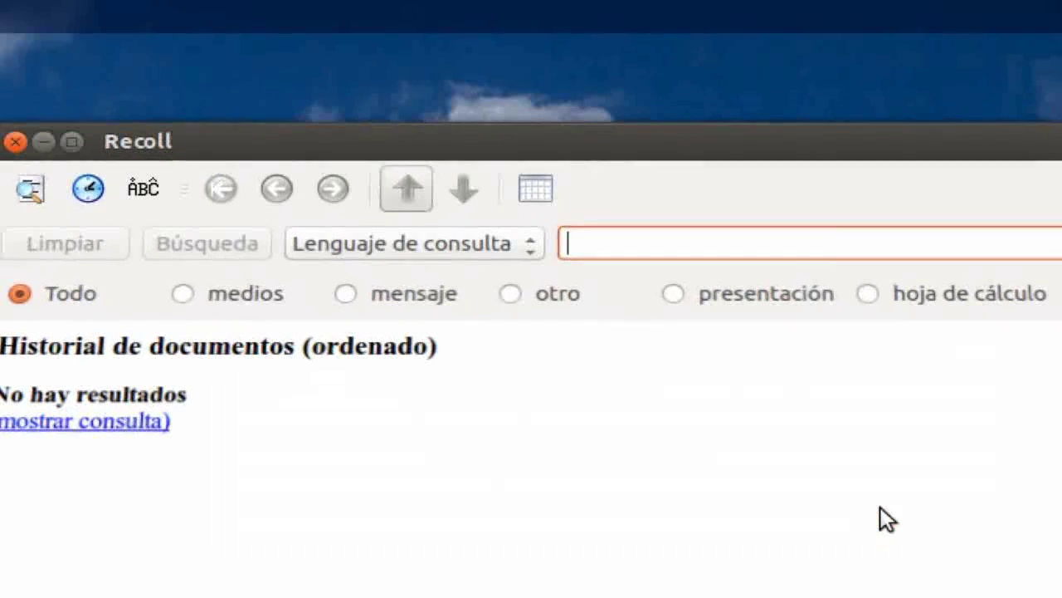
View the About Recoll version information, dismiss it, and close Recoll.
key("alt+h")
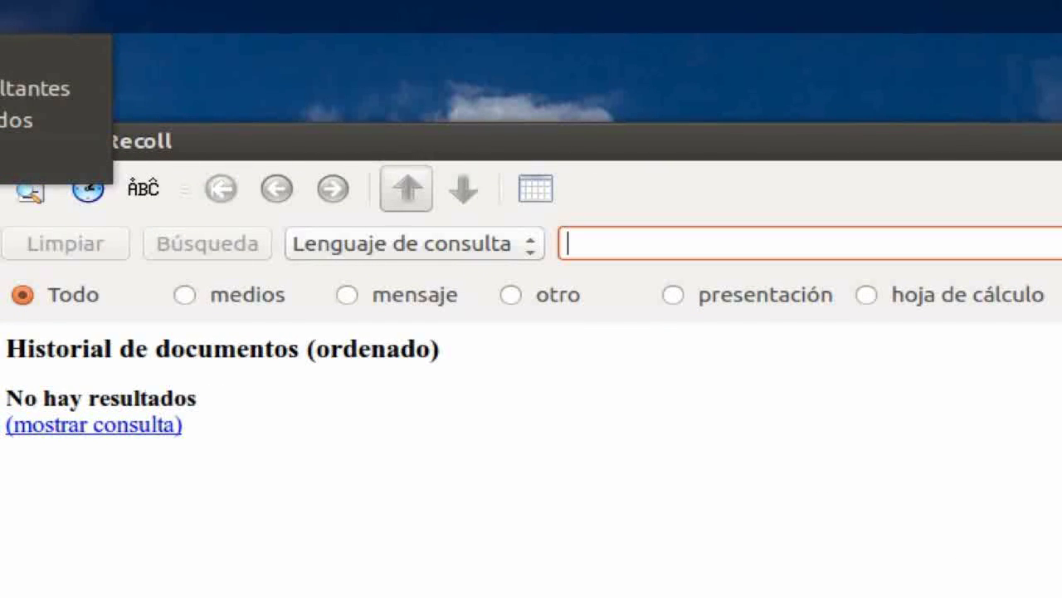
key("Return")
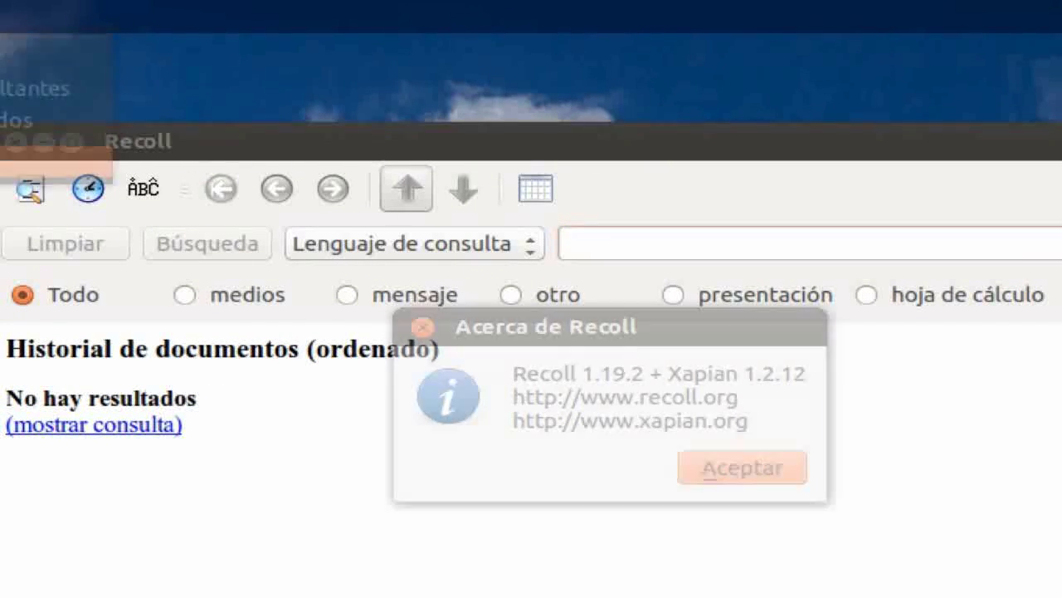
left_click(719, 462)
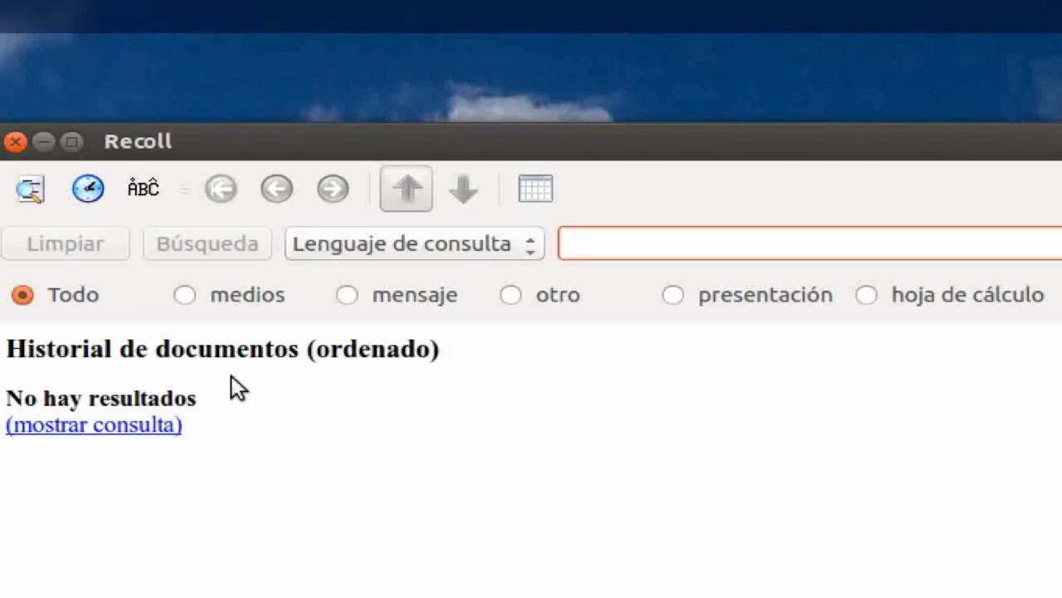
left_click(17, 142)
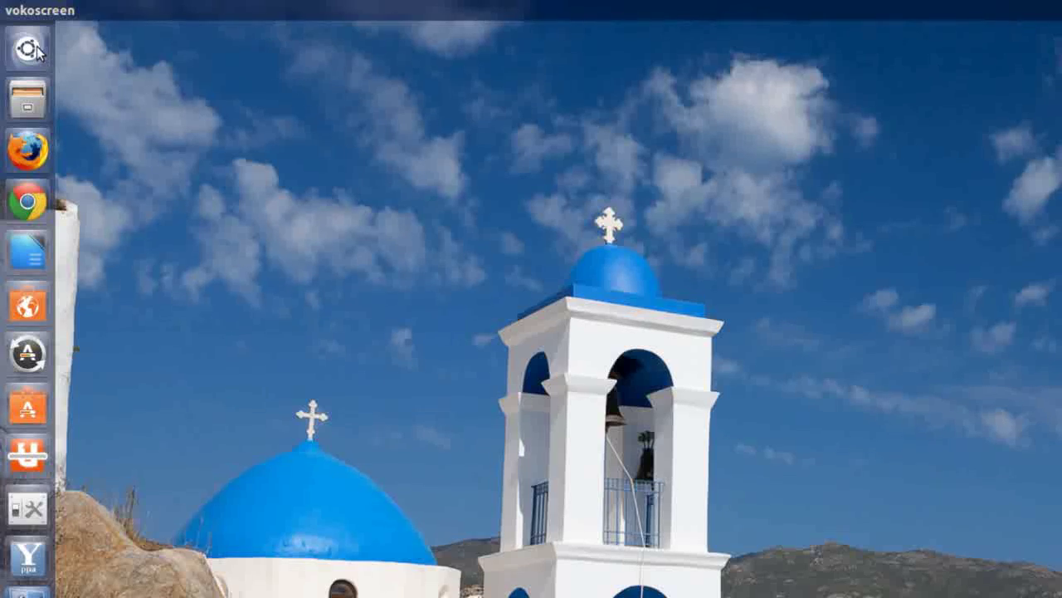
Look at the applications and files in the Unity Dash, close it, and open the run-a-command prompt.
left_click(36, 50)
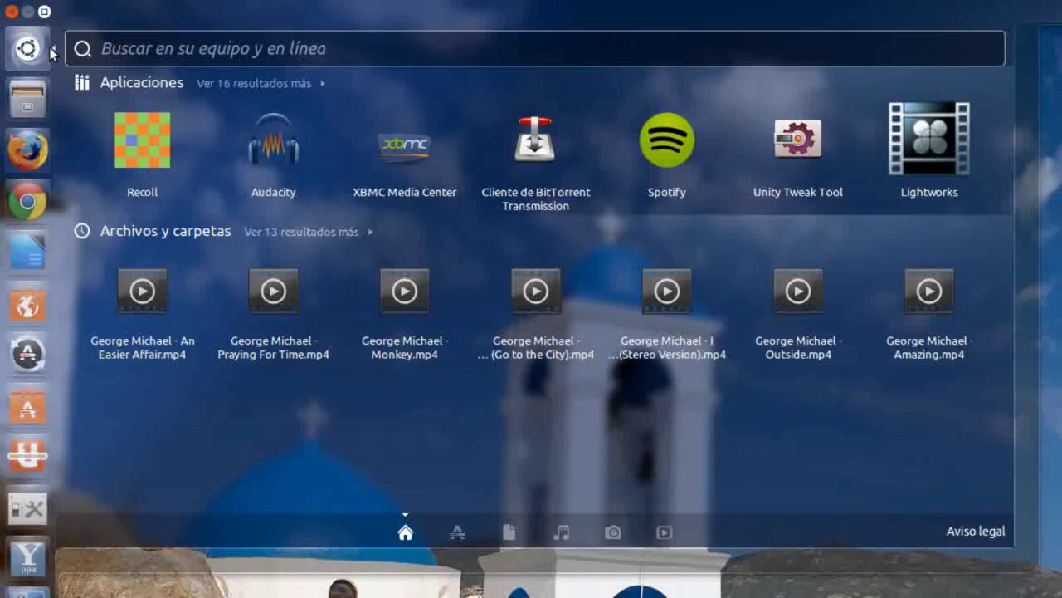
left_click(28, 48)
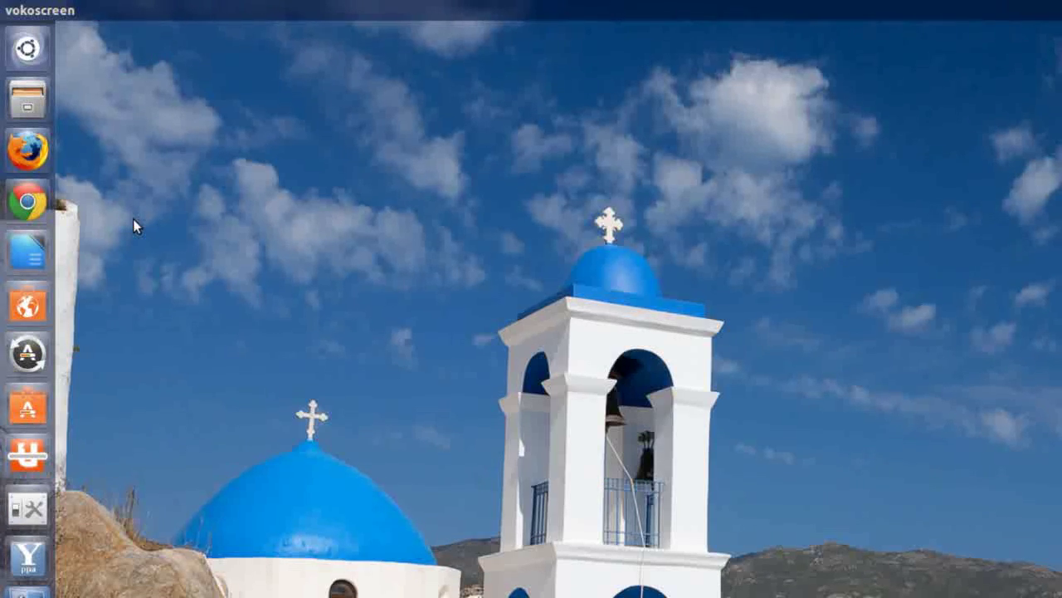
key("alt+F2")
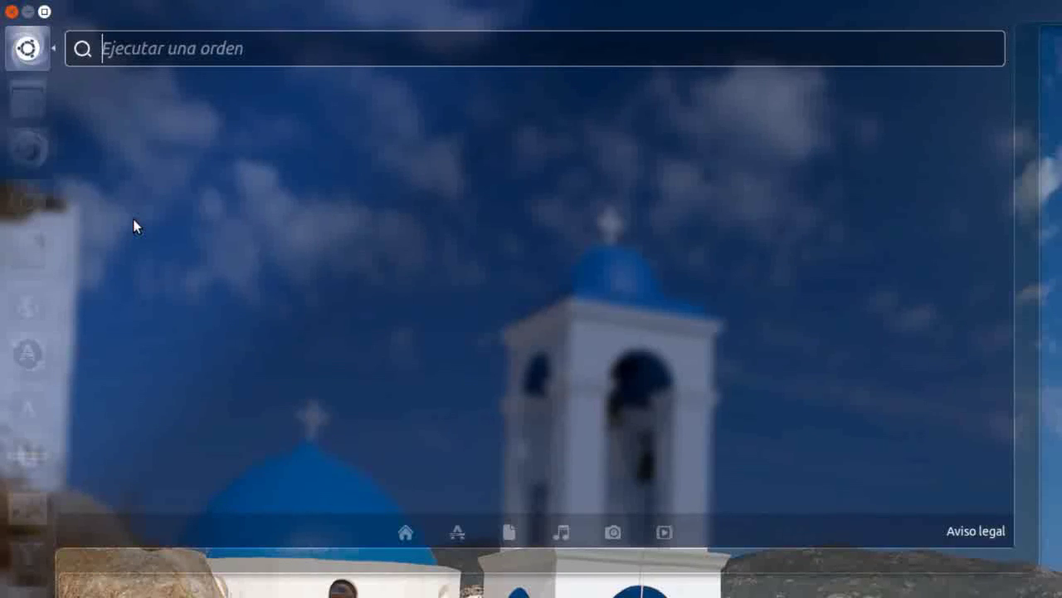